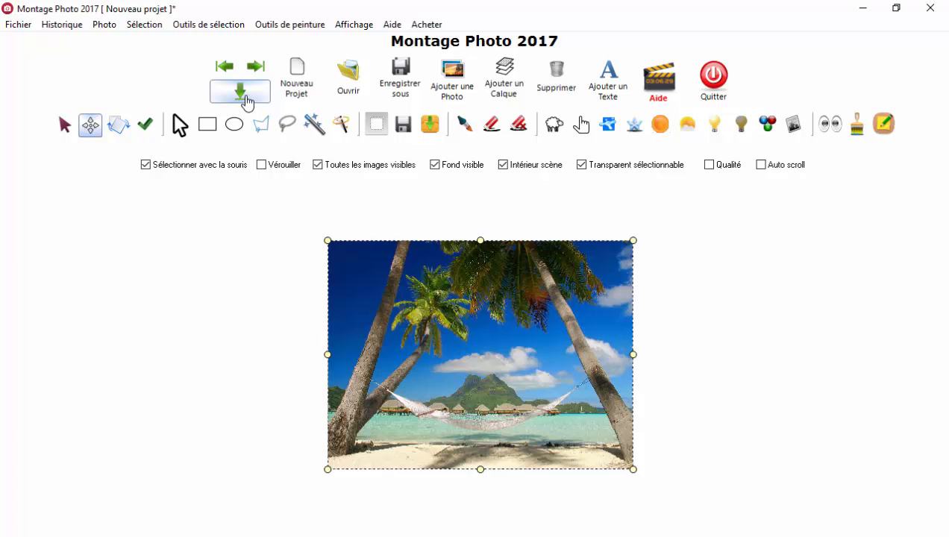
Step: Display the hidden tool and image settings, the painting options and the layer list around the scene
click(245, 98)
click(223, 68)
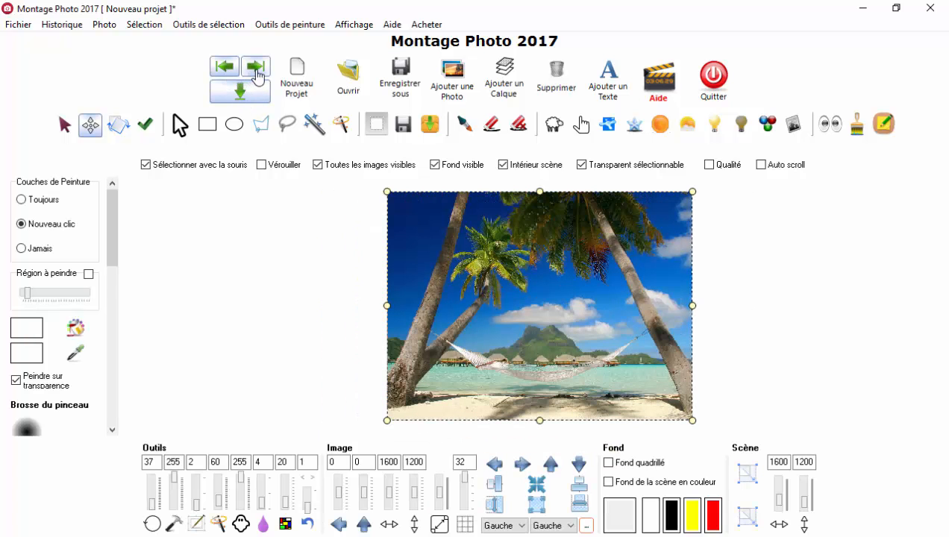
click(256, 69)
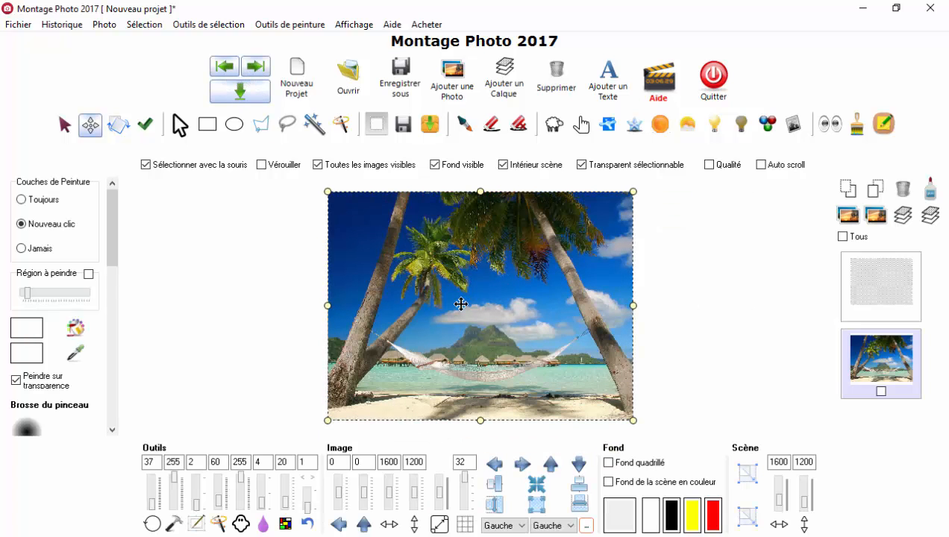
Step: Add the photo Angelina.png to the scene on top of the beach landscape
scroll(496, 297, up, 6)
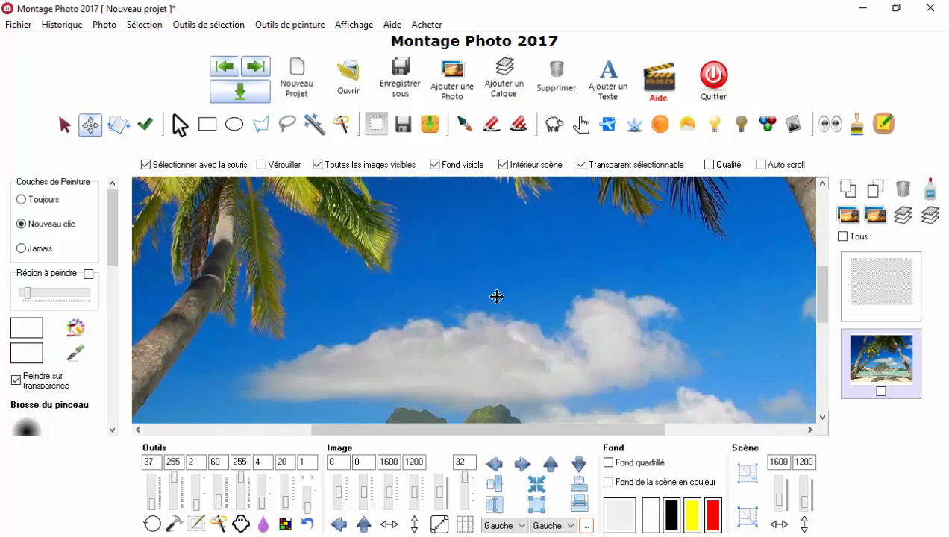
scroll(495, 297, down, 3)
scroll(488, 287, down, 1)
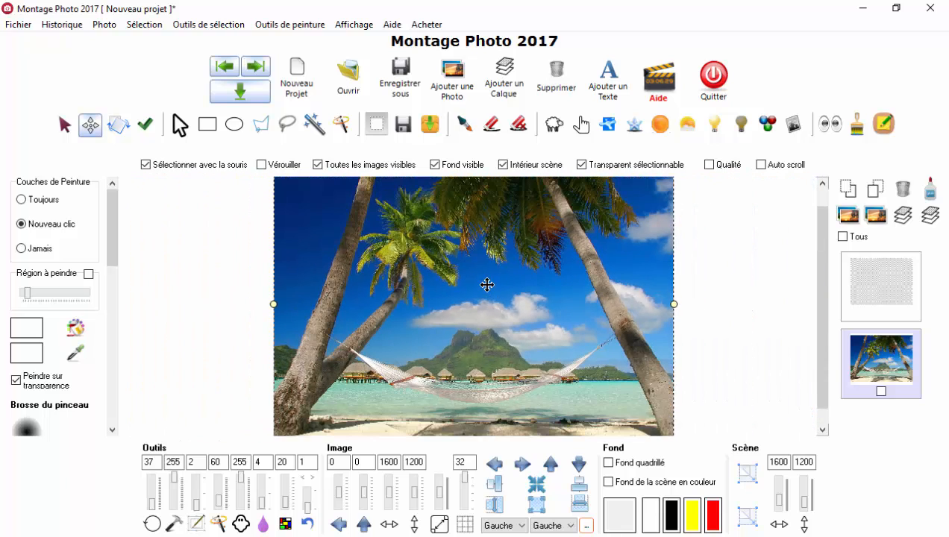
click(452, 88)
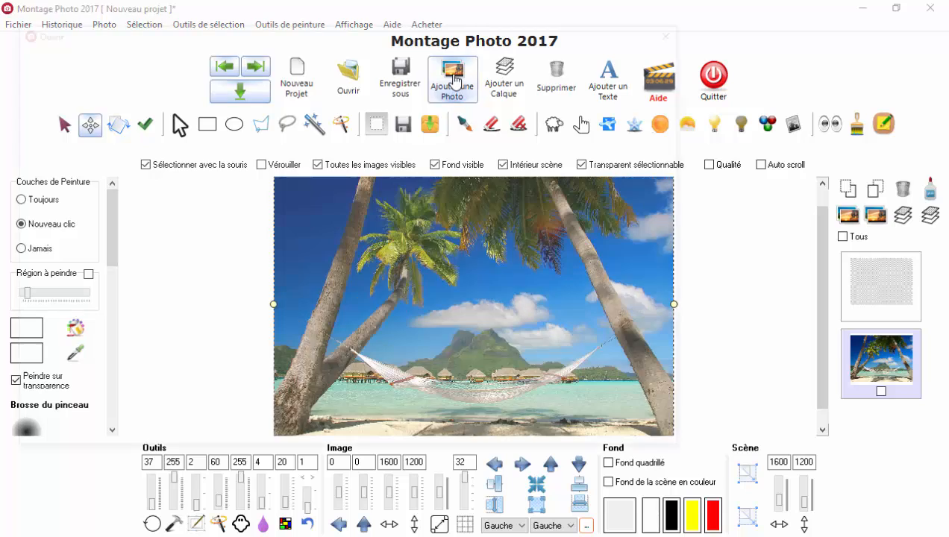
click(325, 132)
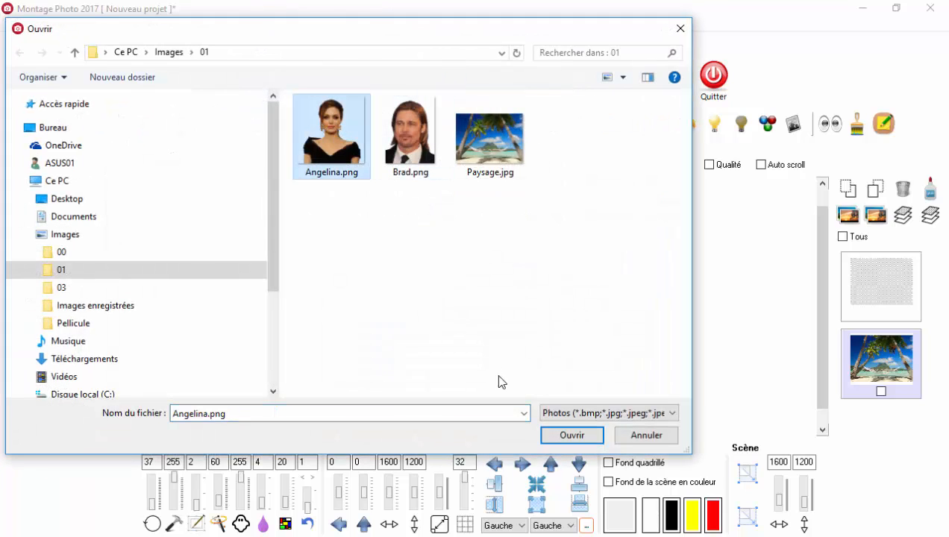
click(572, 435)
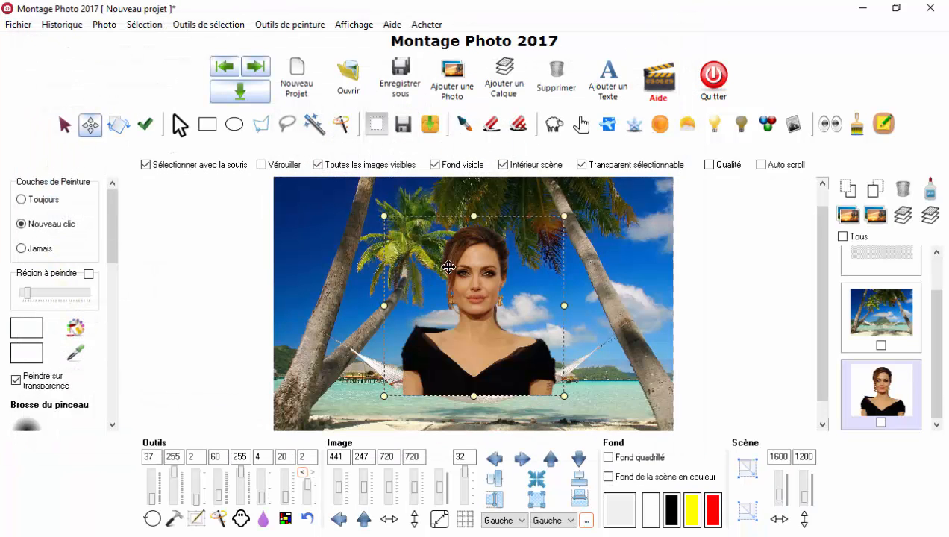
Step: Move the woman's photo toward the lower left of the scene and enlarge it to about 873 × 836 at position 180, 309
drag(471, 267, 406, 297)
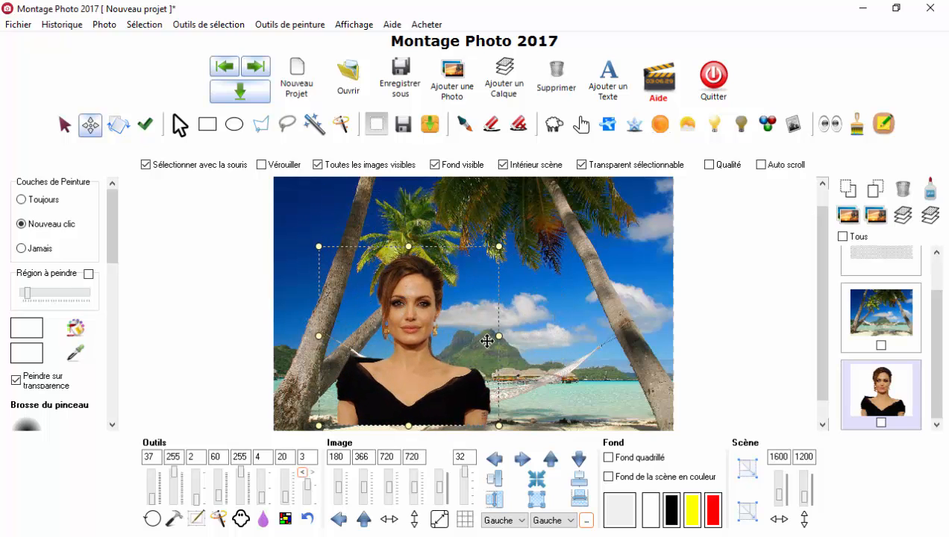
mouse_move(497, 335)
mouse_down()
mouse_move(522, 335)
mouse_move(514, 337)
mouse_up()
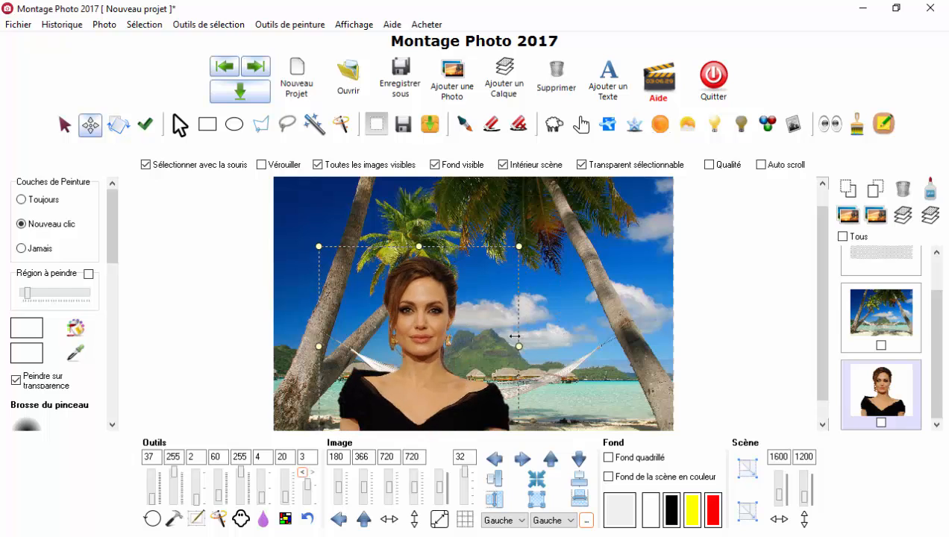
drag(524, 228, 539, 214)
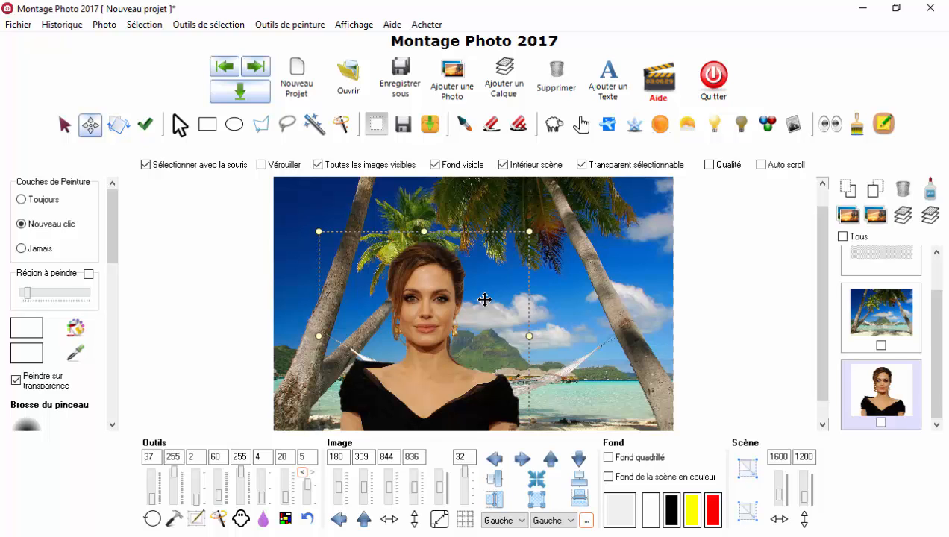
drag(529, 227, 519, 248)
drag(527, 342, 537, 343)
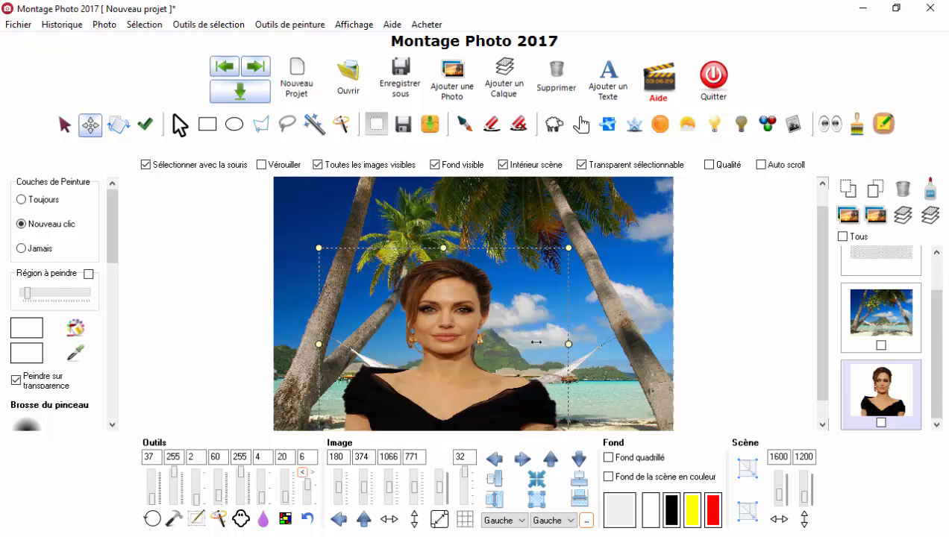
drag(429, 256, 422, 237)
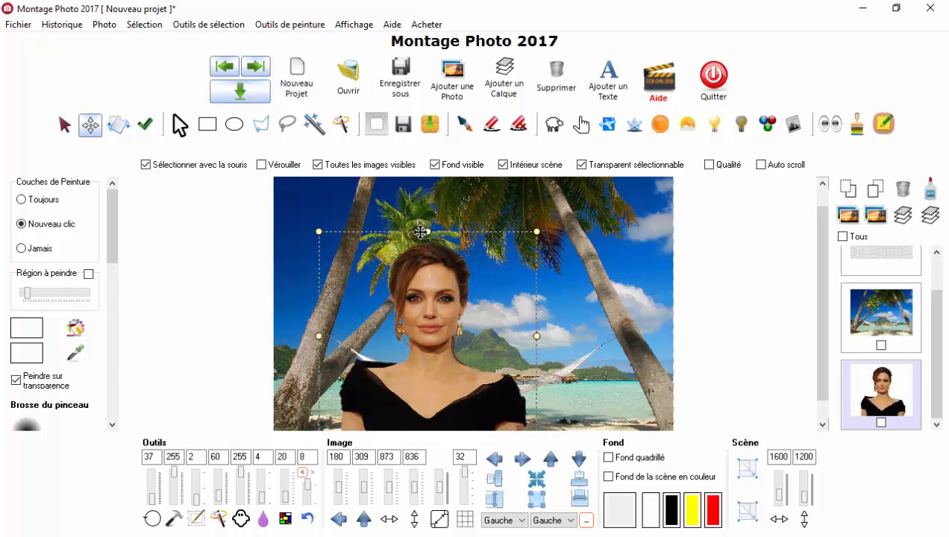
Step: Undo the last resize of the woman's photo, redo it, and undo it once more
click(62, 24)
click(75, 42)
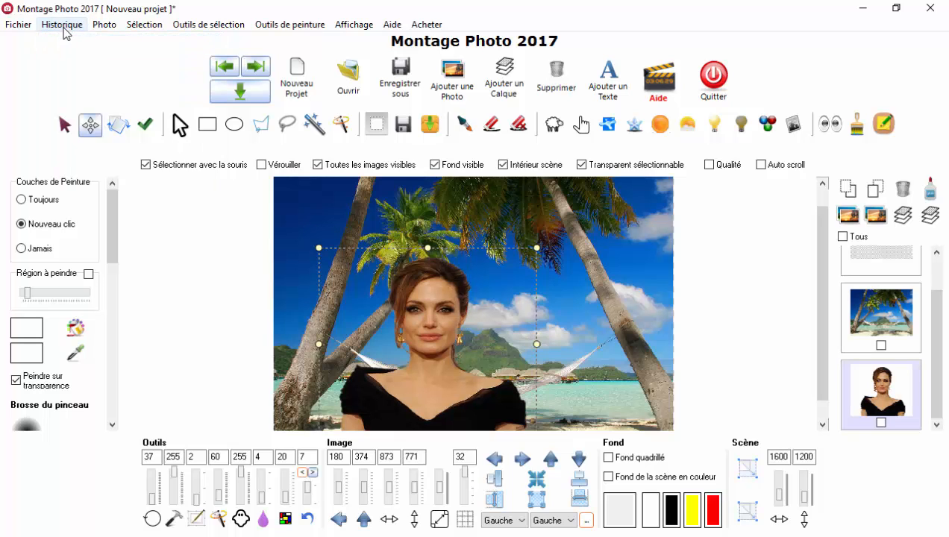
click(62, 24)
click(86, 58)
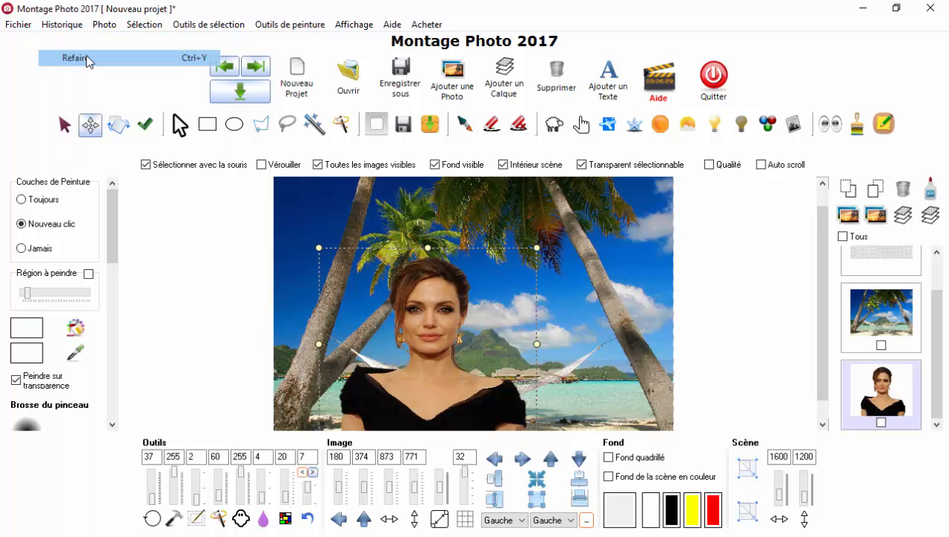
click(62, 24)
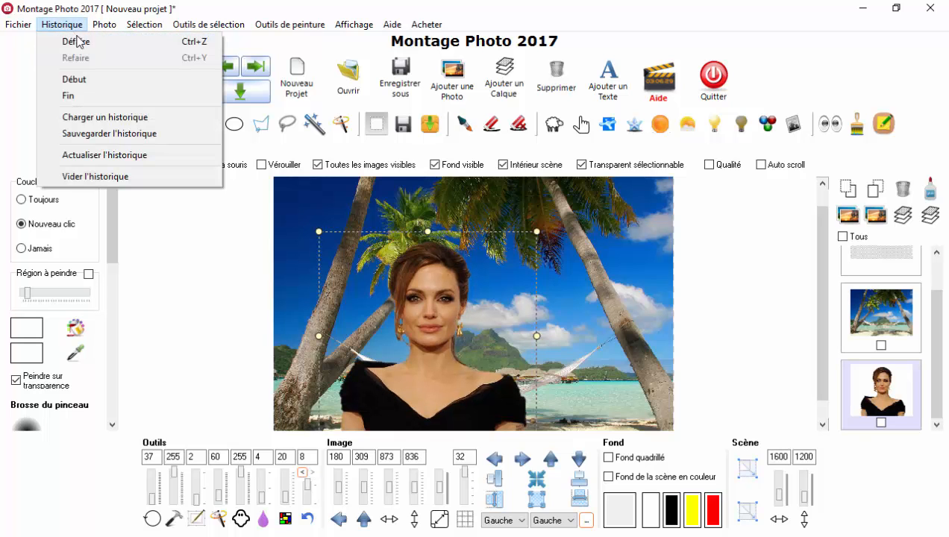
click(197, 42)
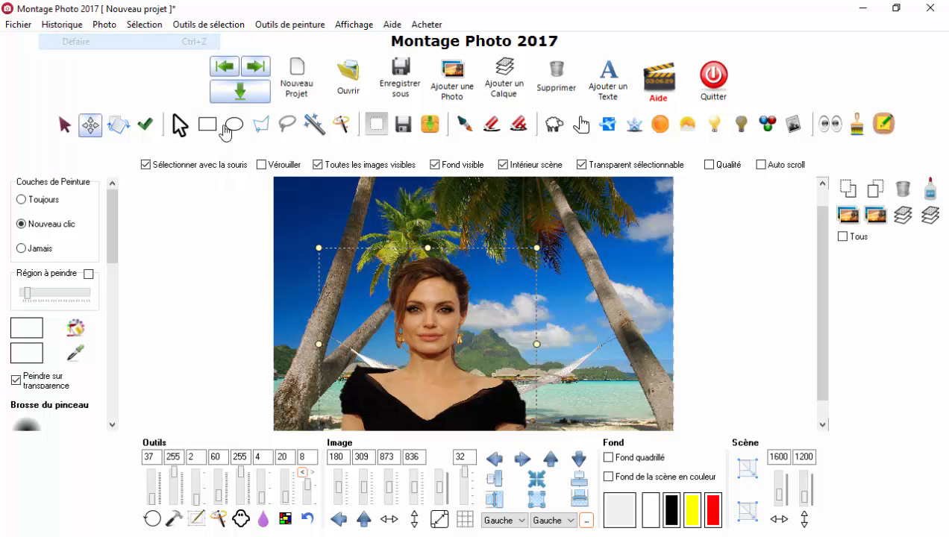
Step: Step back and forth through the edit history, go to state 2, and return to the end of the history
click(303, 475)
click(312, 474)
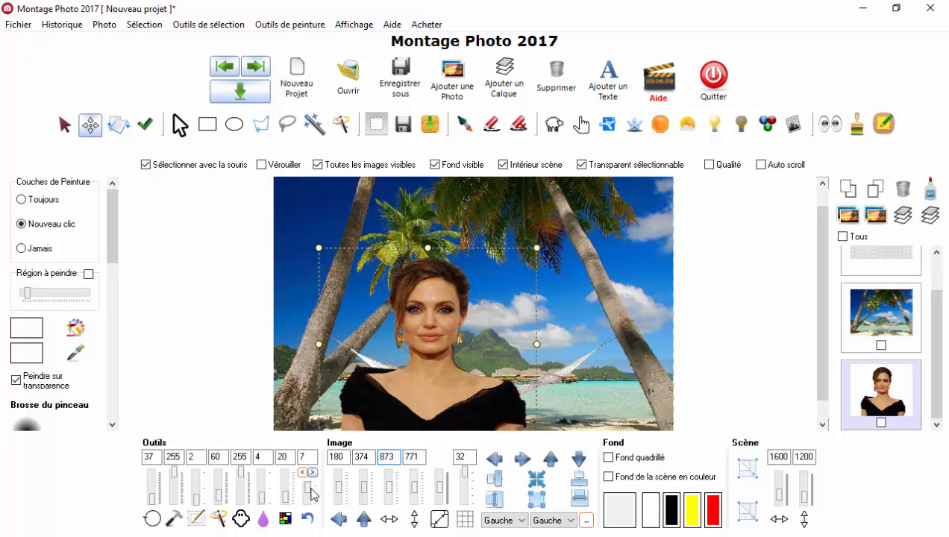
scroll(311, 498, down, 1)
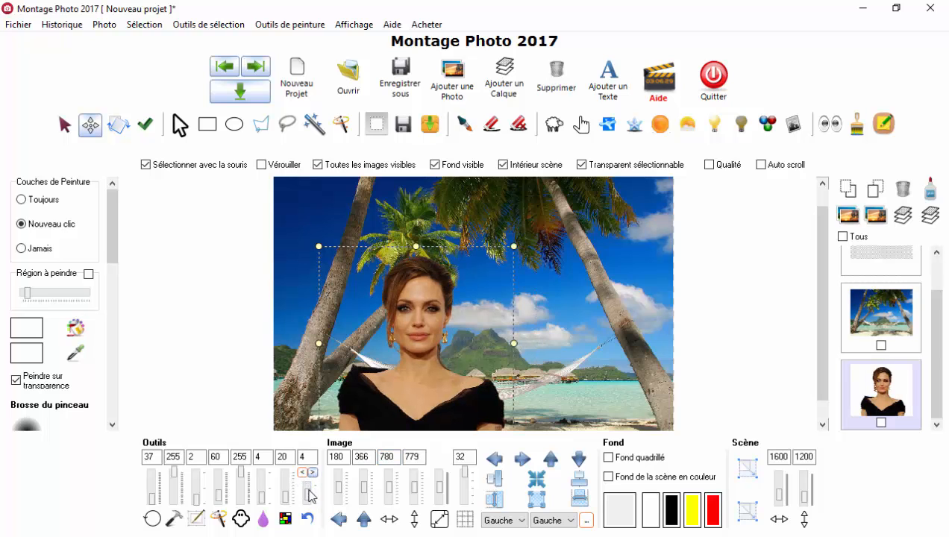
scroll(311, 497, up, 3)
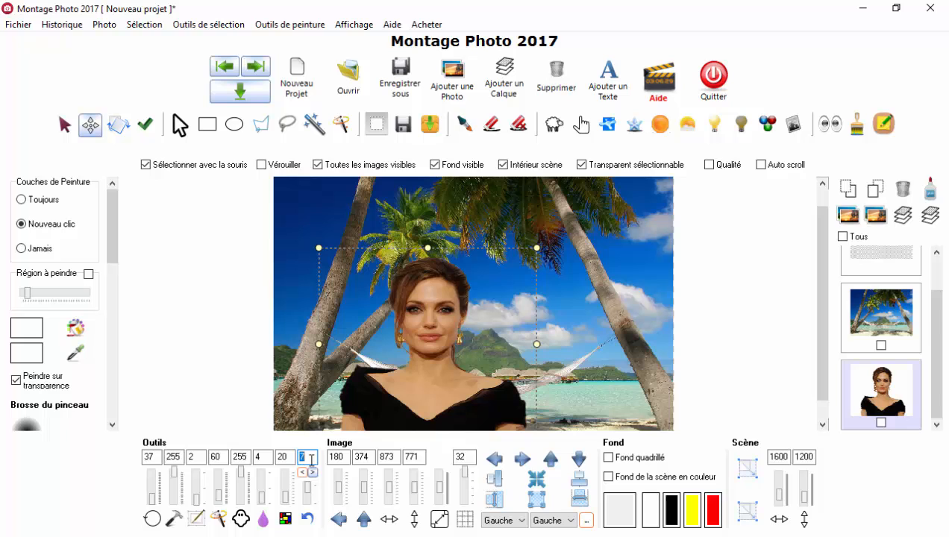
key(Return)
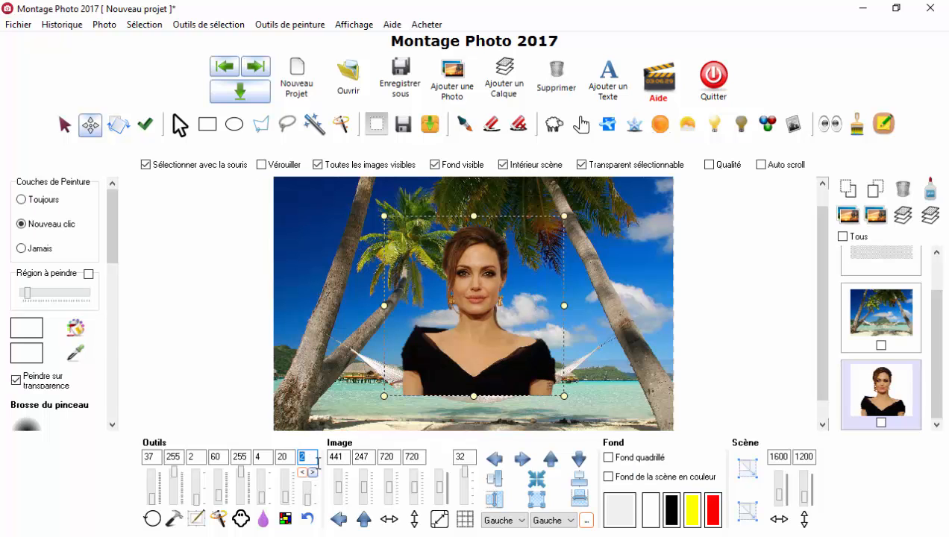
click(64, 25)
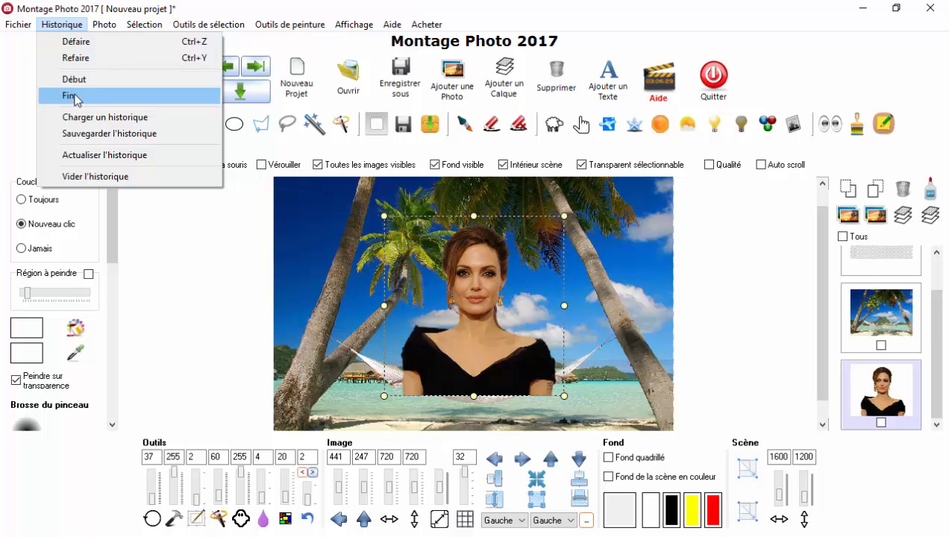
click(74, 95)
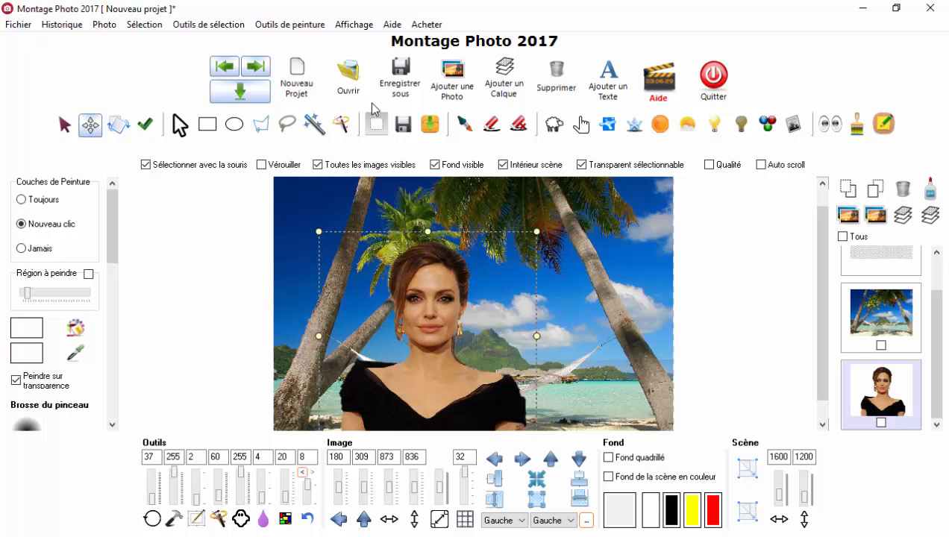
Step: Add the photo Brad.png to the scene
click(447, 89)
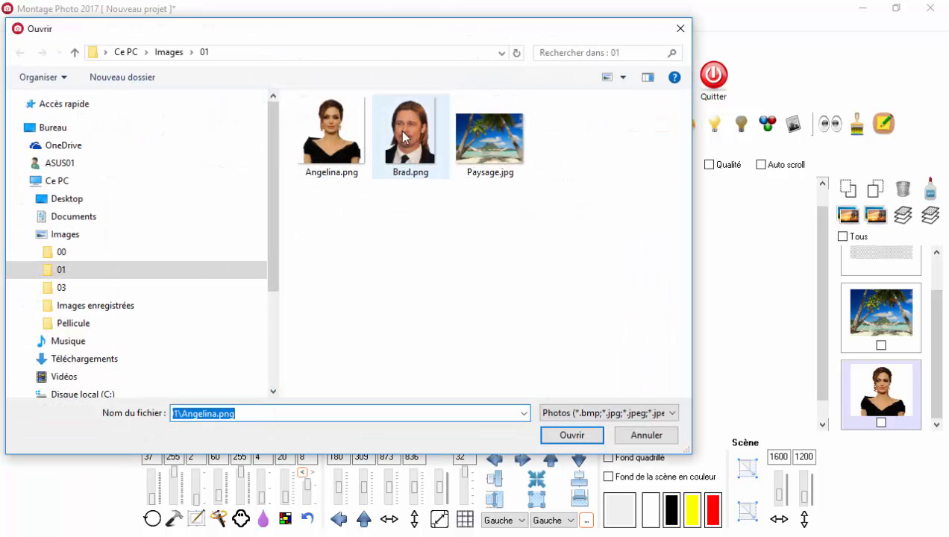
click(403, 136)
click(569, 435)
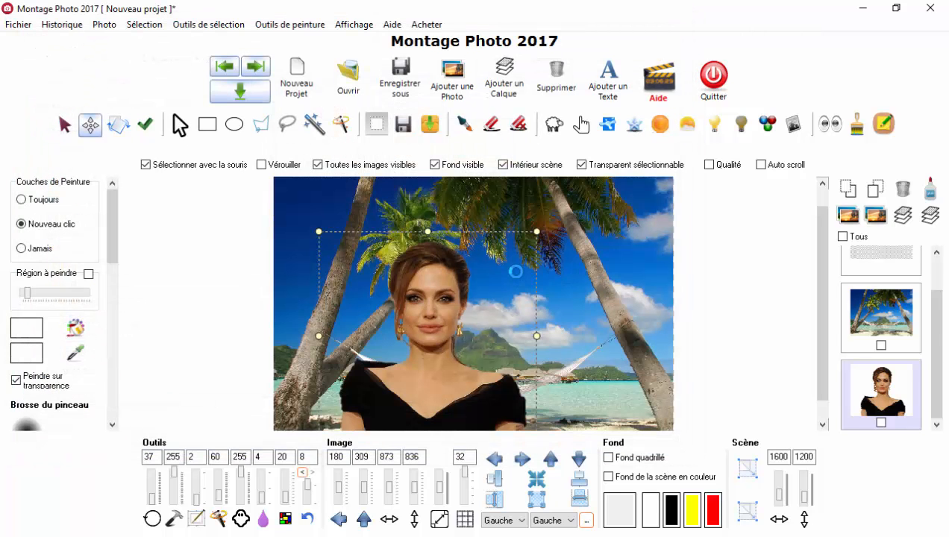
Step: Shrink the man's photo to about 469 × 644 and place it over the woman's face at about 389, 308
drag(421, 228, 504, 320)
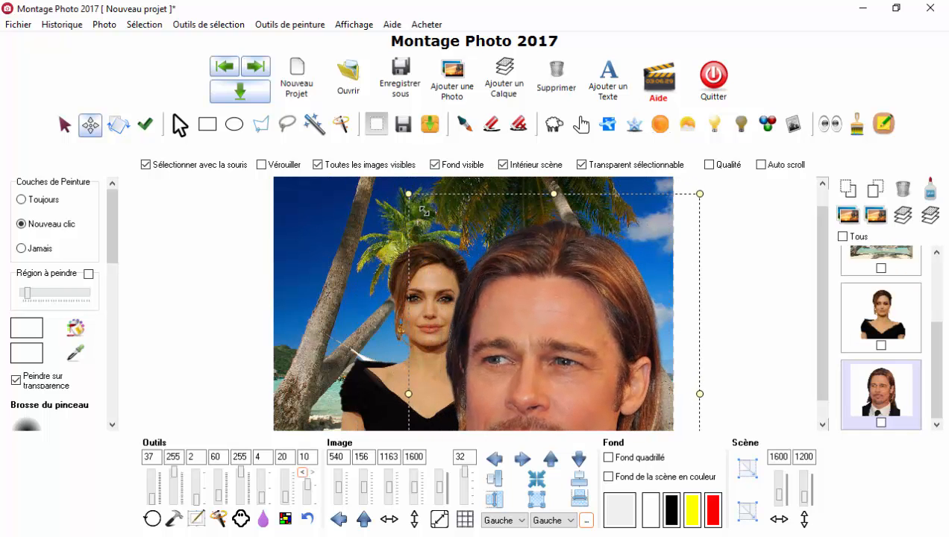
drag(423, 211, 419, 264)
drag(352, 222, 412, 307)
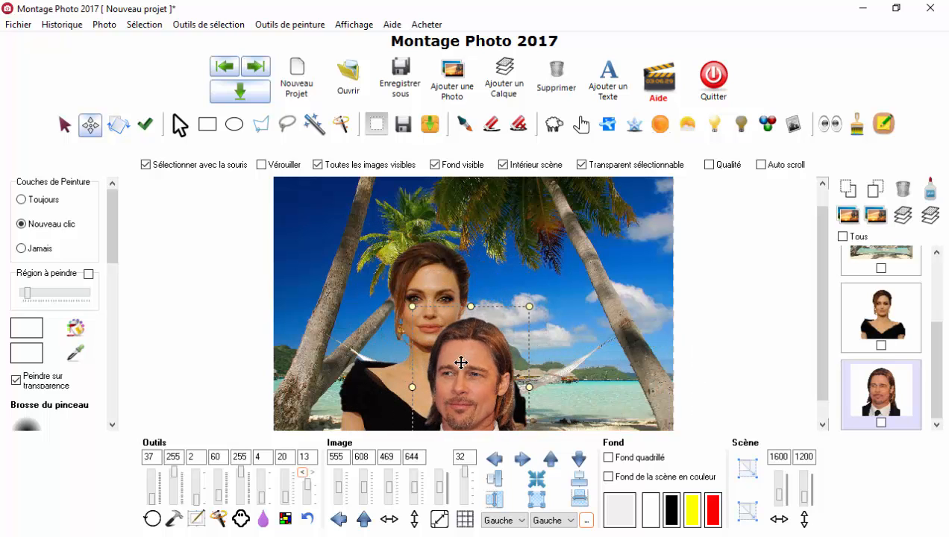
drag(460, 364, 419, 291)
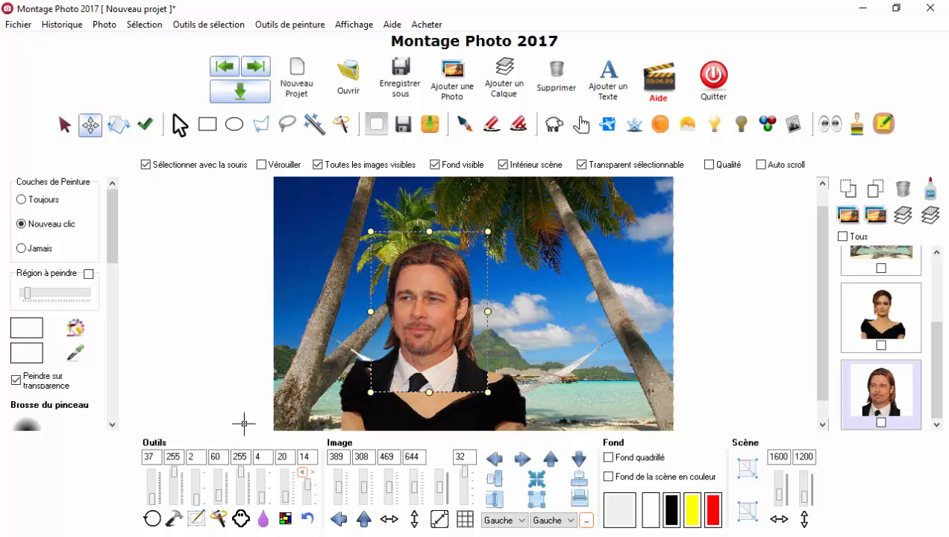
Step: Lower the man's photo opacity to 85 and fit it over the woman's face at a size of about 453 × 619
click(241, 469)
drag(241, 476, 242, 496)
drag(448, 346, 464, 316)
drag(493, 229, 489, 234)
Step: Move the man's photo to the lower right of the landscape at about 1155, 499 and restore its opacity to 255
drag(437, 315, 586, 309)
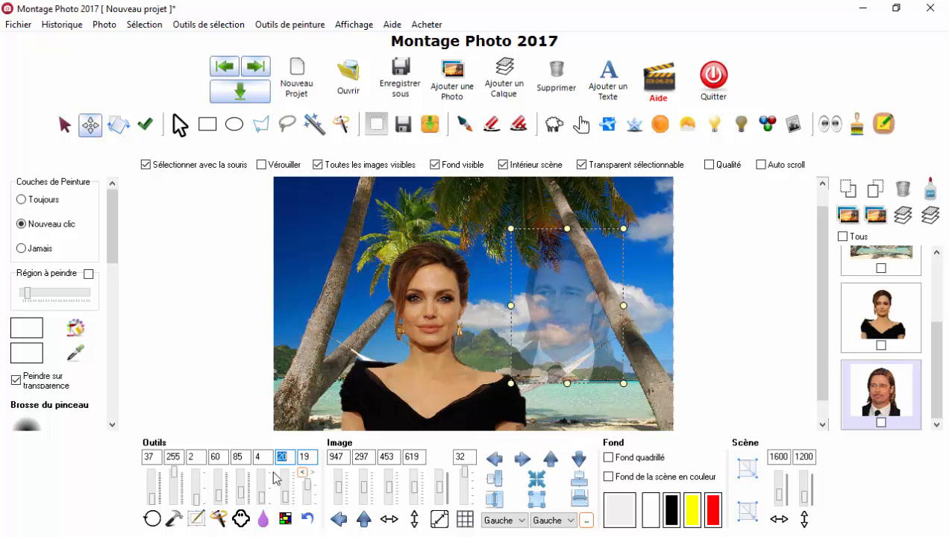
drag(245, 499, 244, 469)
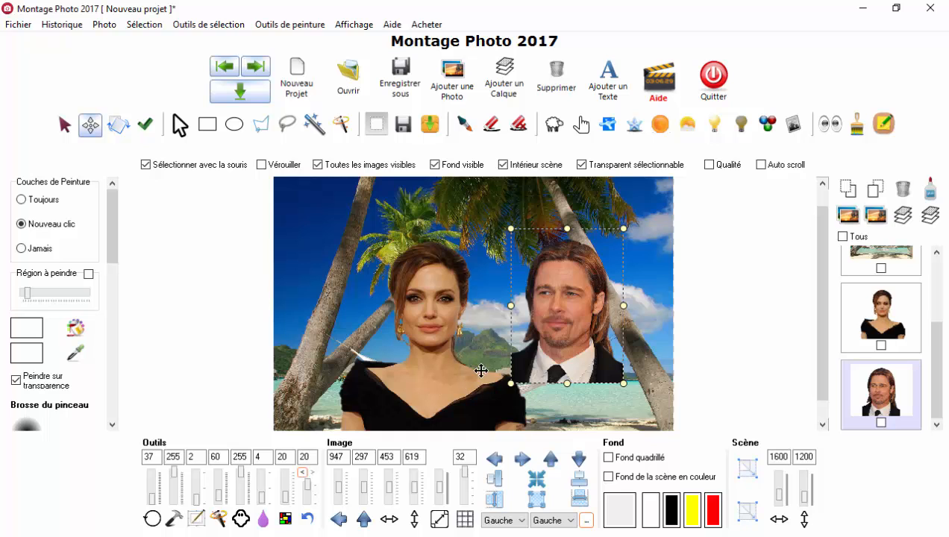
drag(557, 302, 610, 354)
Step: Move the woman's photo beside the man's at about 494, 502 and bring it in front of his layer
drag(443, 331, 513, 360)
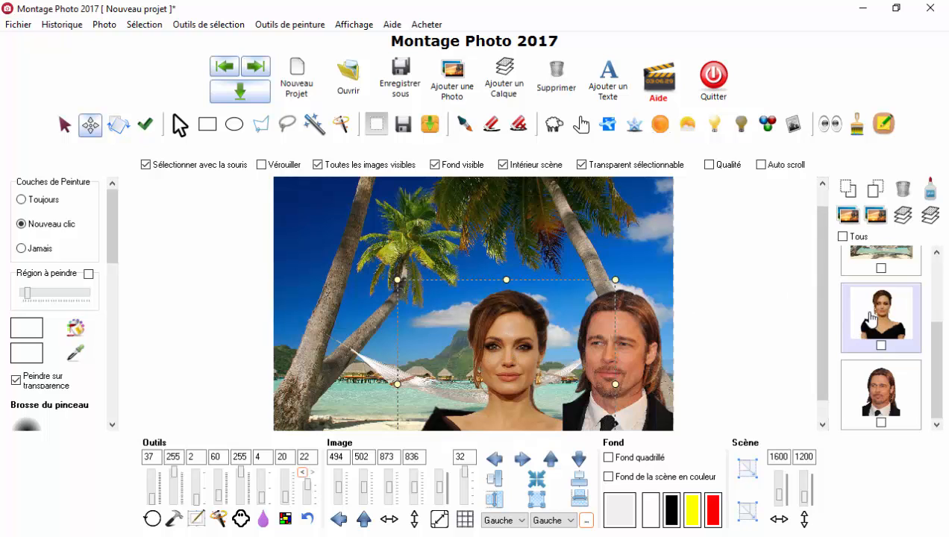
click(877, 192)
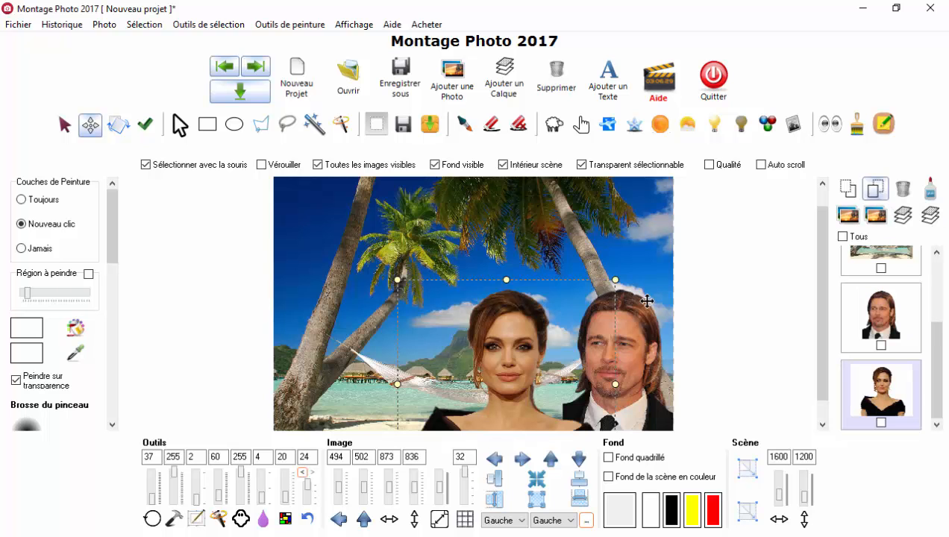
scroll(565, 416, up, 3)
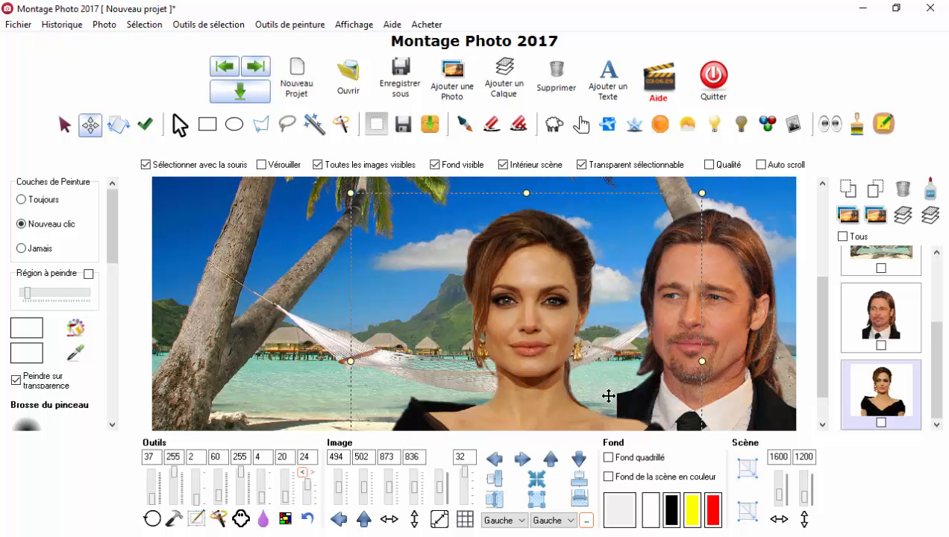
Step: Select the man's photo layer and hide all the other images in the scene
click(872, 316)
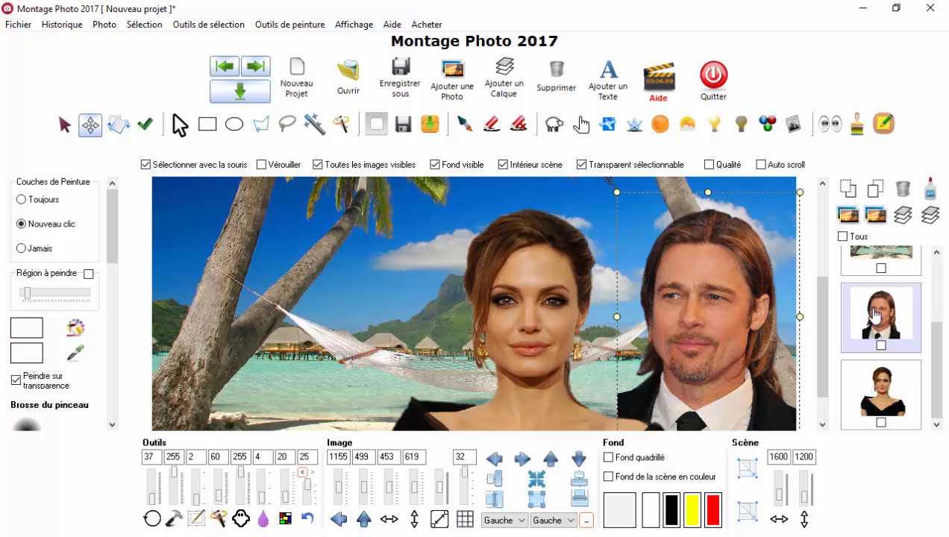
scroll(663, 309, down, 4)
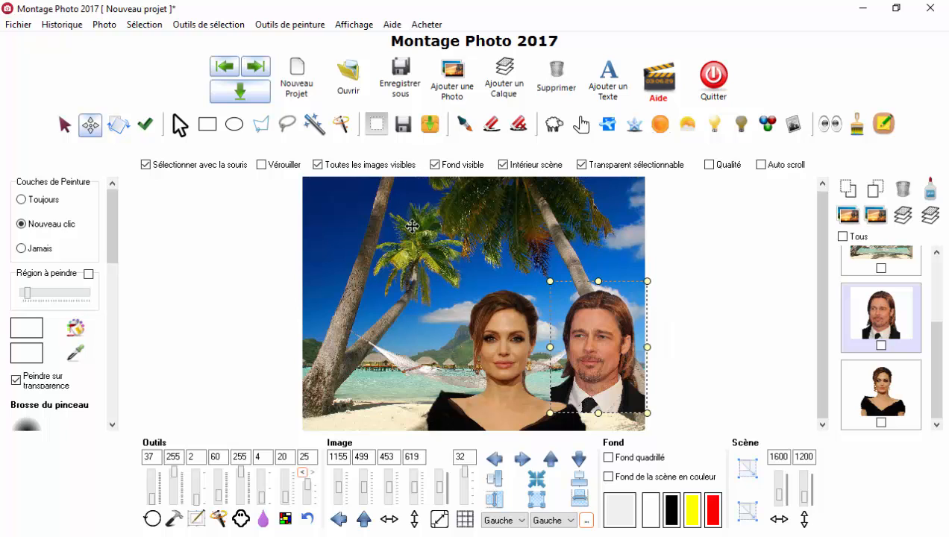
click(318, 166)
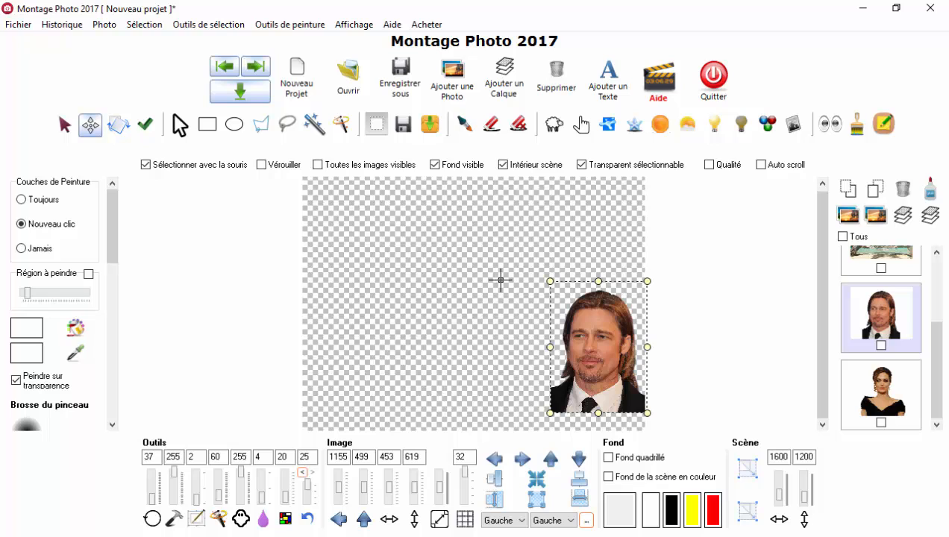
Step: Extend the man's photo leftwards by merging it with a new blank layer stretched to 661 × 619, and move it to about 587, 323
click(505, 70)
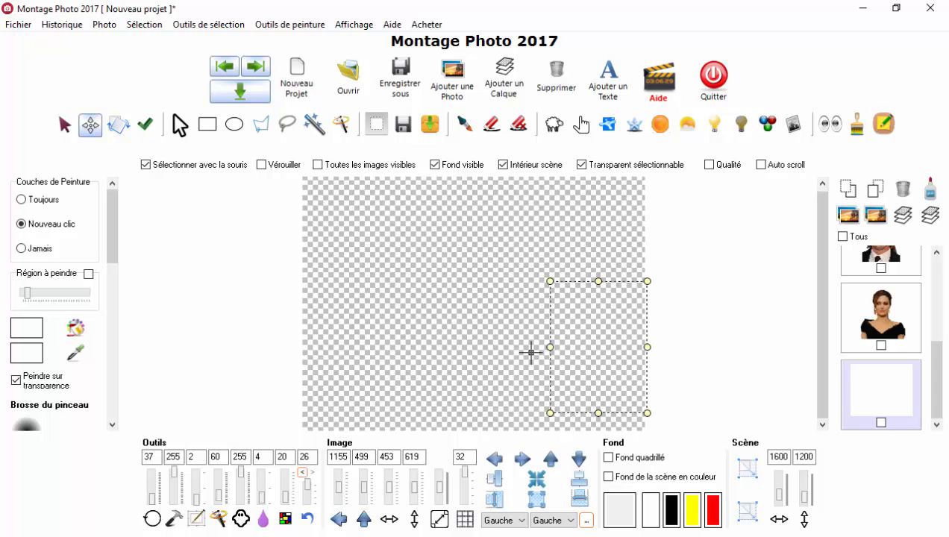
drag(547, 347, 505, 347)
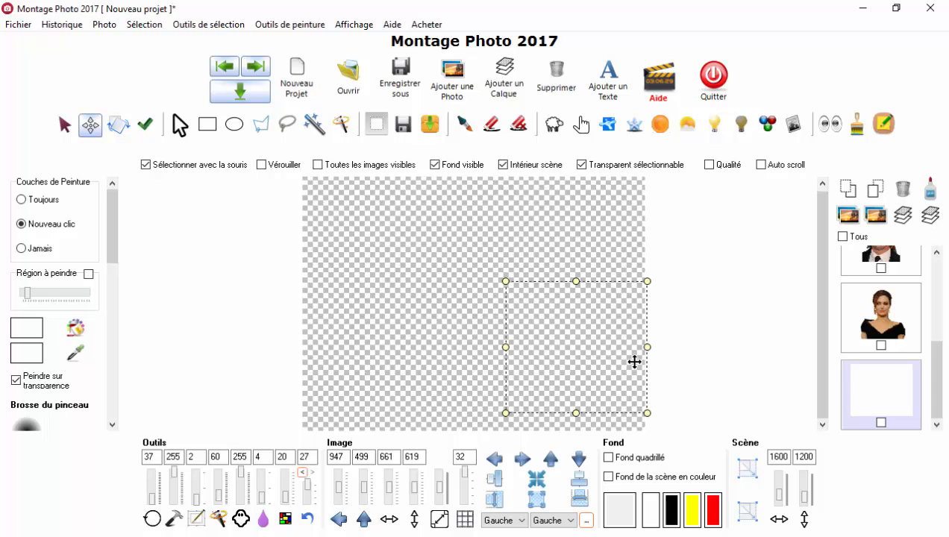
click(883, 267)
click(932, 195)
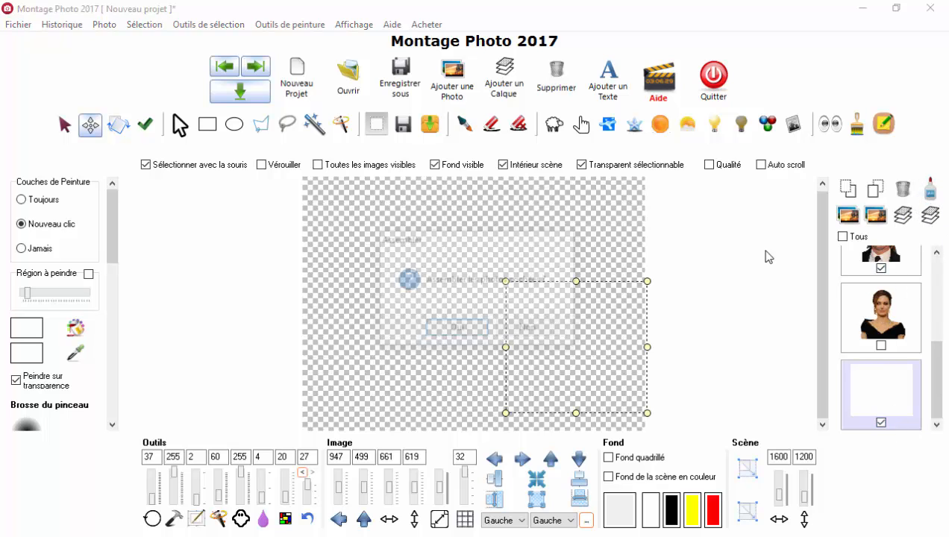
click(458, 329)
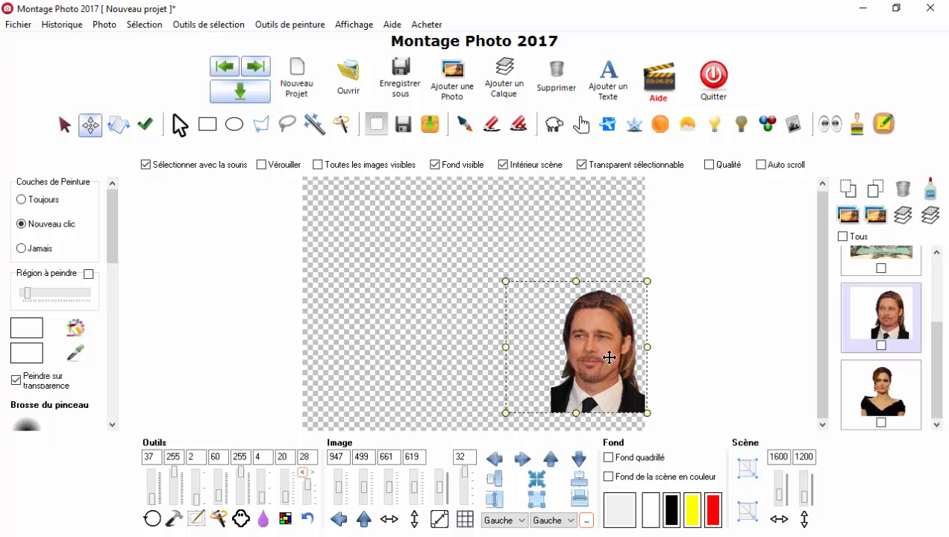
drag(609, 358, 532, 320)
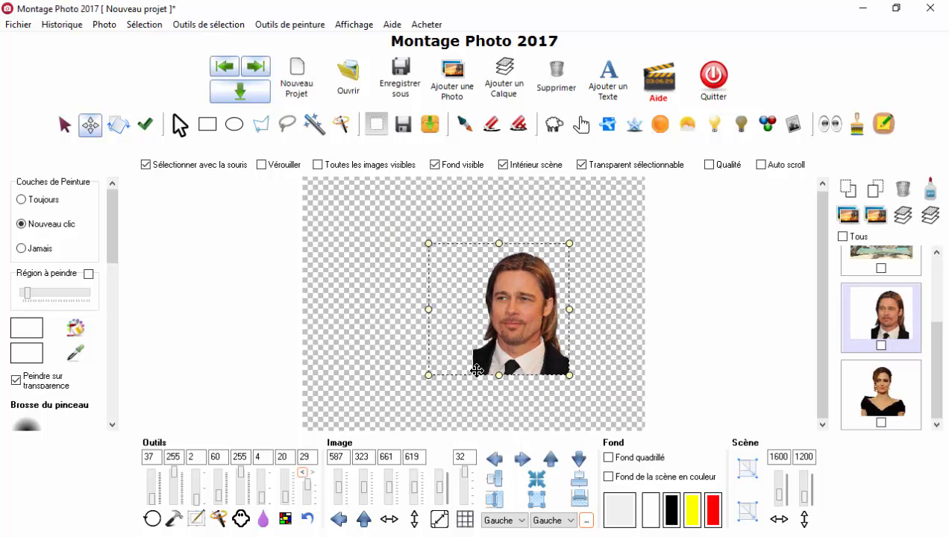
Step: Try smudging the man's chin, neck and collar, undo those strokes, and test the smudge beside his jacket
scroll(477, 371, up, 4)
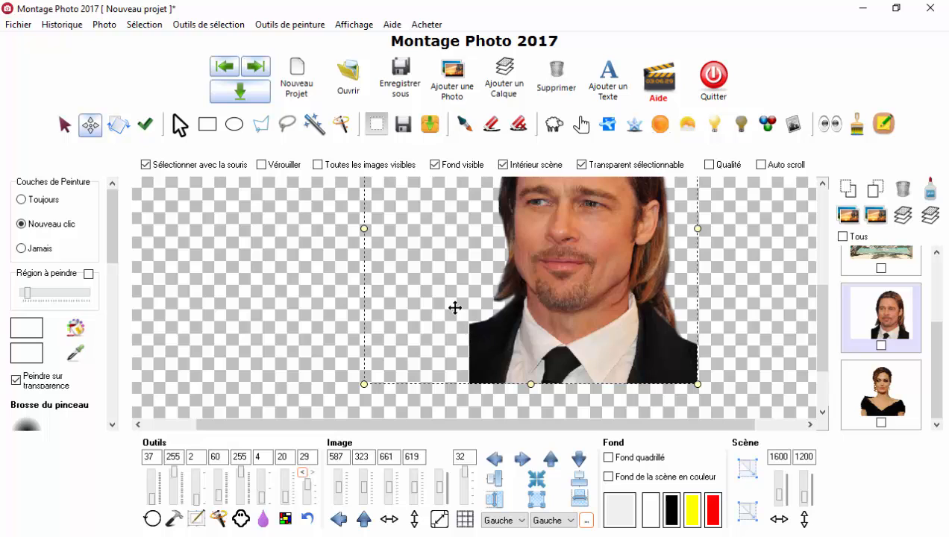
click(581, 132)
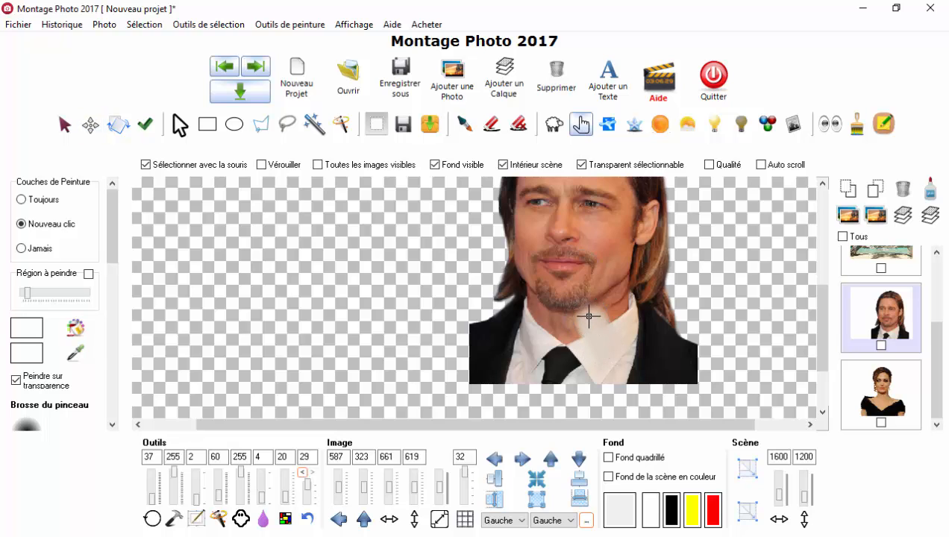
mouse_move(589, 317)
mouse_down()
mouse_move(577, 280)
mouse_move(618, 302)
mouse_move(619, 343)
mouse_up()
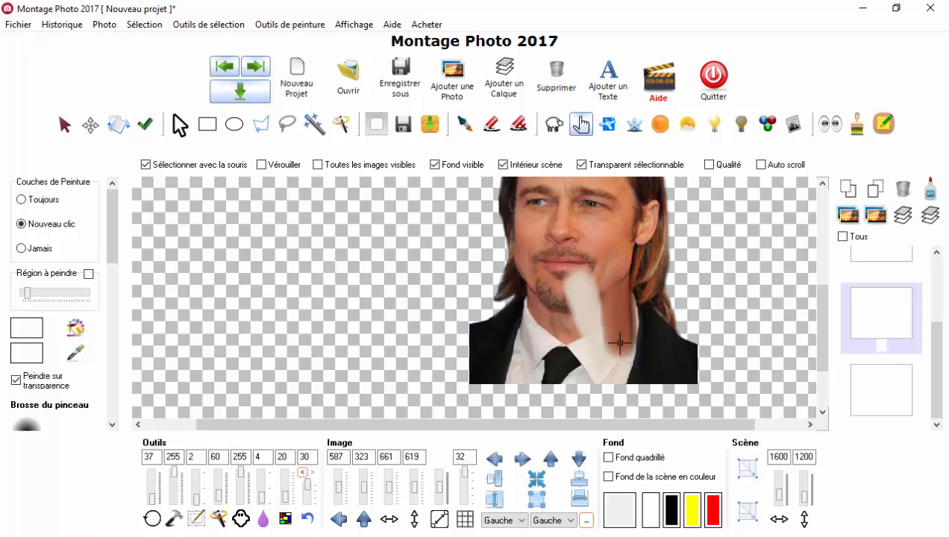
click(301, 474)
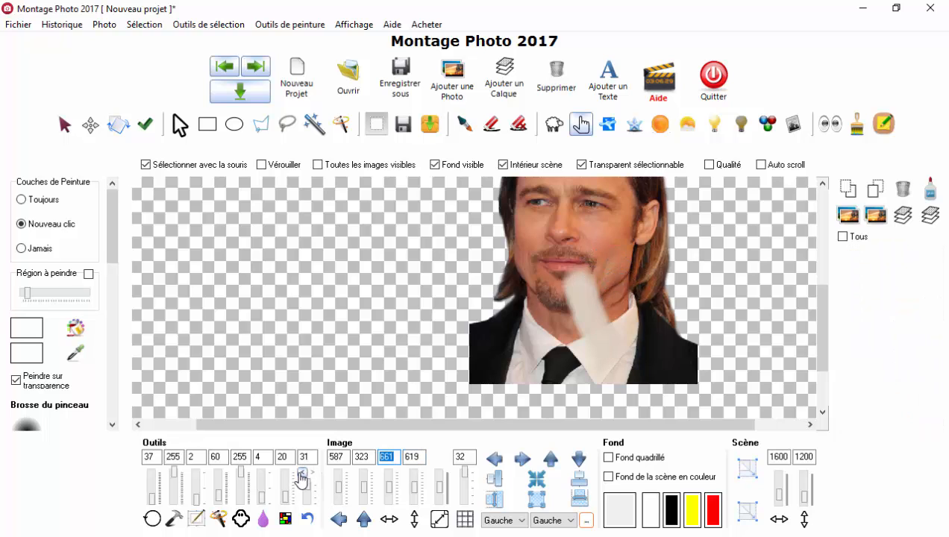
click(301, 474)
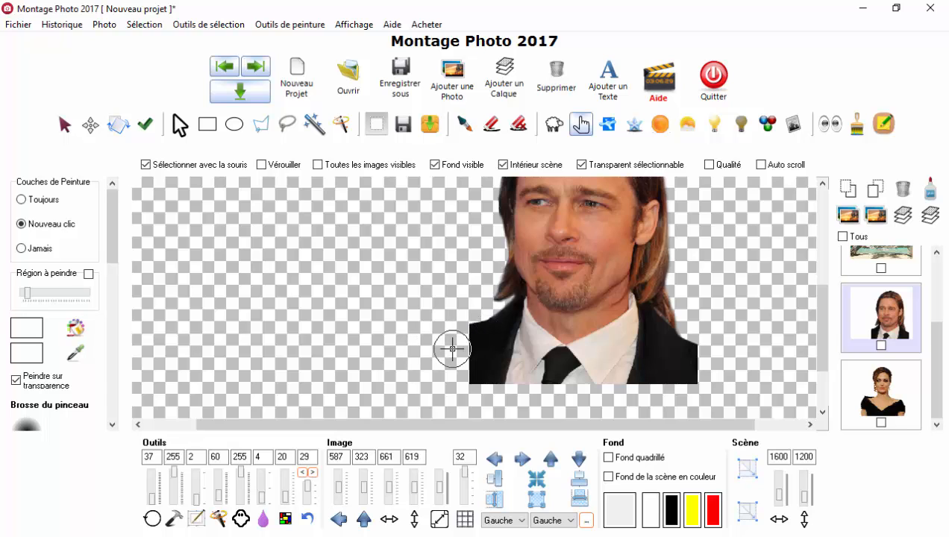
drag(456, 359, 451, 350)
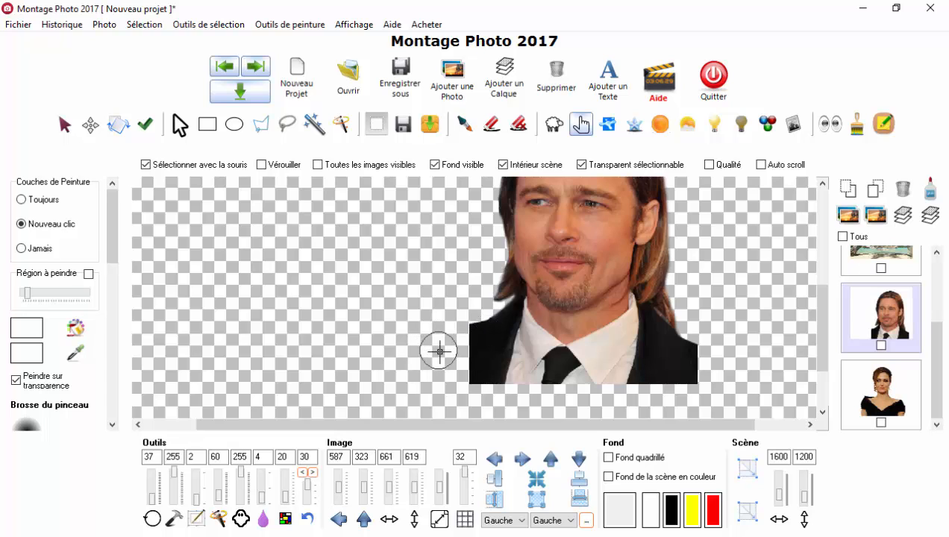
Step: Erase a strip across the man's cheek and paint the erased part back with the restoring eraser
click(490, 129)
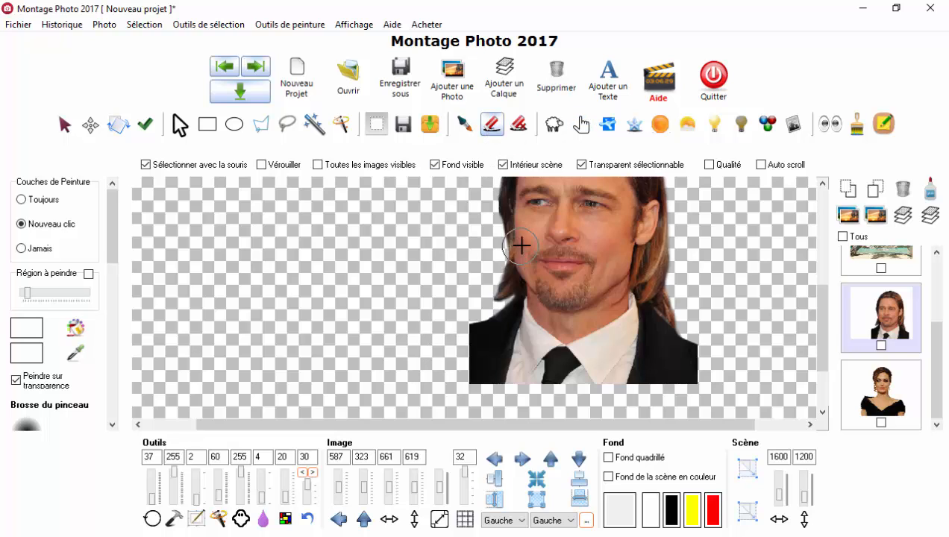
drag(532, 237, 548, 274)
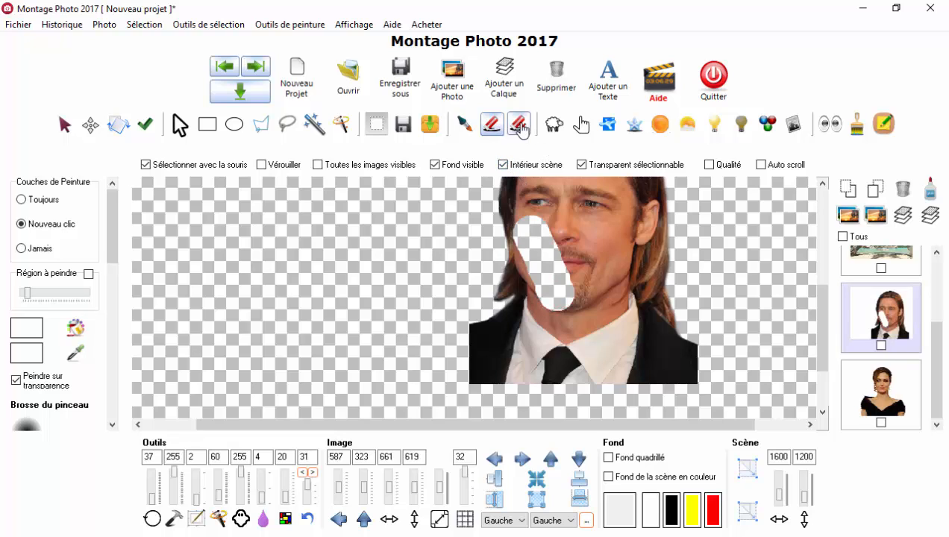
click(519, 126)
mouse_move(514, 203)
mouse_down()
mouse_move(517, 233)
mouse_move(537, 220)
mouse_move(525, 260)
mouse_move(555, 250)
mouse_move(534, 290)
mouse_move(563, 271)
mouse_move(536, 307)
mouse_move(572, 301)
mouse_up()
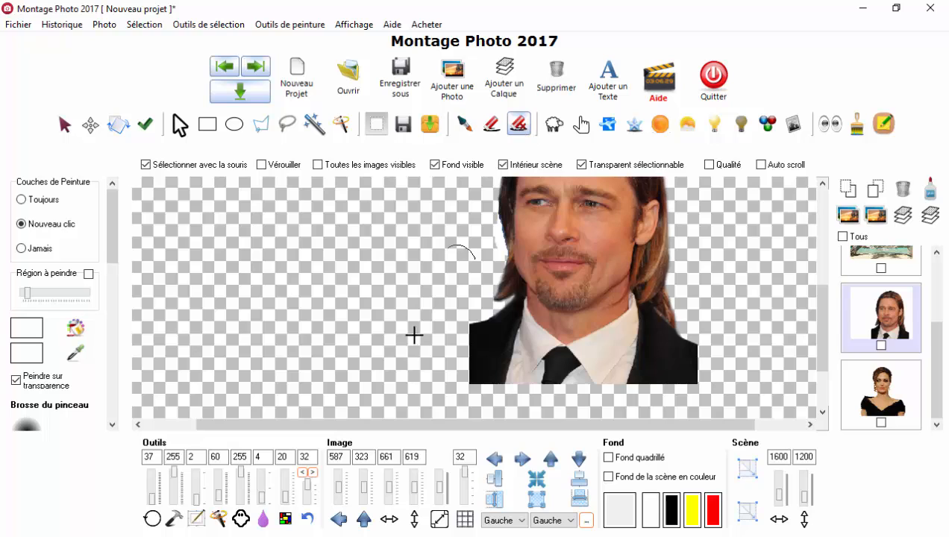
Step: Restore the white background beside the man's cropped shoulder and smudge the black jacket across it to the photo's left edge
mouse_move(464, 338)
mouse_down()
mouse_move(414, 345)
mouse_move(464, 354)
mouse_move(414, 366)
mouse_move(471, 374)
mouse_move(462, 339)
mouse_move(396, 351)
mouse_move(406, 353)
mouse_move(400, 369)
mouse_move(465, 374)
mouse_move(383, 376)
mouse_move(382, 326)
mouse_move(370, 328)
mouse_move(362, 380)
mouse_move(379, 323)
mouse_move(463, 327)
mouse_move(374, 315)
mouse_move(370, 373)
mouse_move(461, 379)
mouse_up()
drag(398, 347, 445, 353)
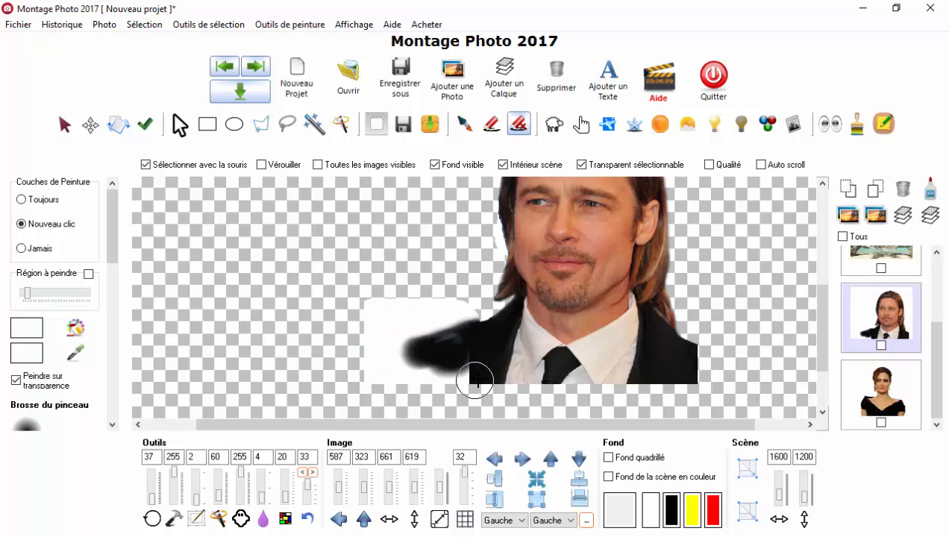
click(580, 124)
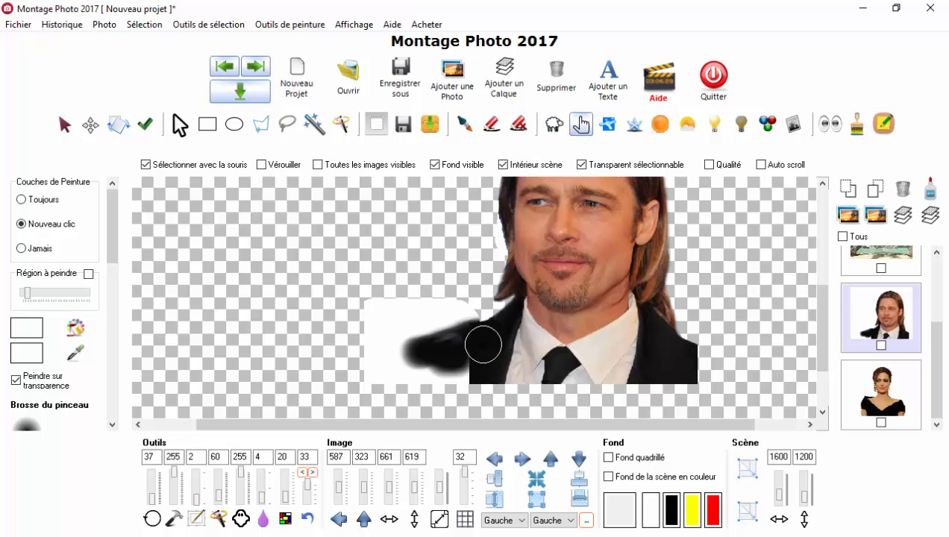
drag(482, 335, 366, 362)
mouse_move(472, 354)
mouse_down()
mouse_move(361, 376)
mouse_move(474, 366)
mouse_move(423, 378)
mouse_move(462, 384)
mouse_move(373, 385)
mouse_up()
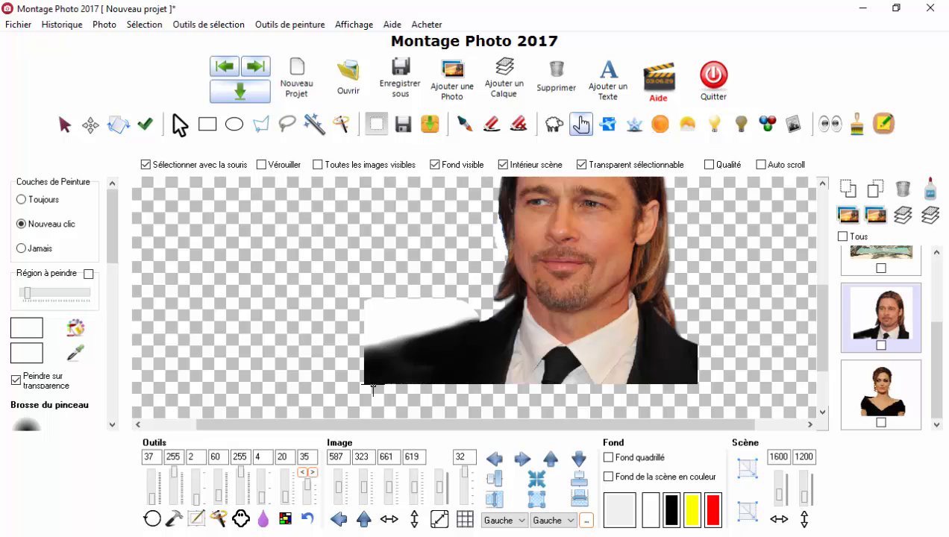
drag(460, 339, 377, 338)
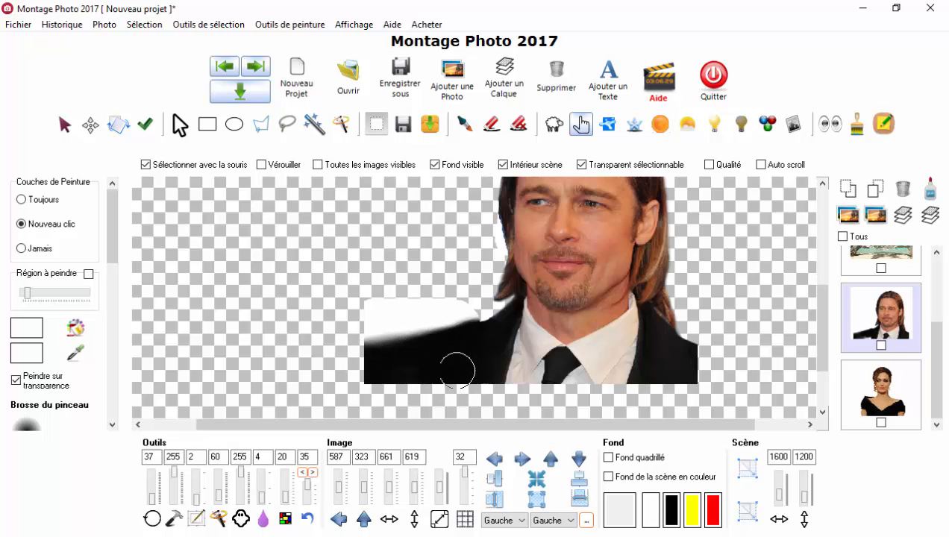
Step: Try erasing the white background above the extended shoulder with a hard edge, and undo the erasing
scroll(442, 352, up, 3)
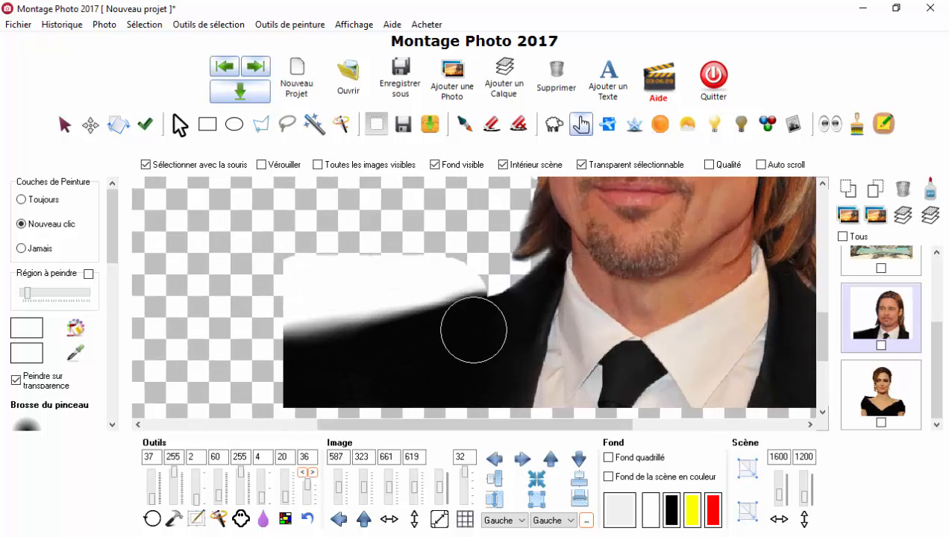
click(491, 130)
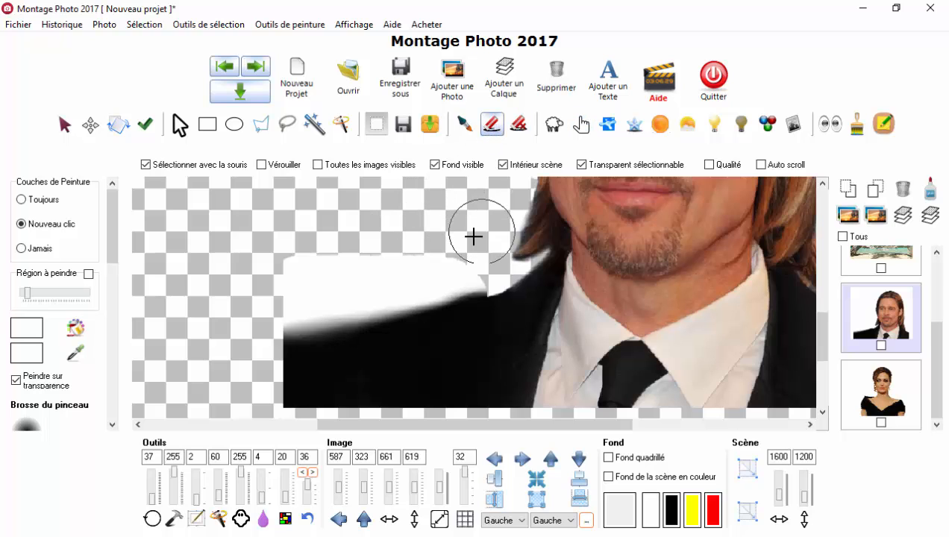
mouse_move(463, 256)
mouse_down()
mouse_move(470, 270)
mouse_move(254, 321)
mouse_move(318, 301)
mouse_up()
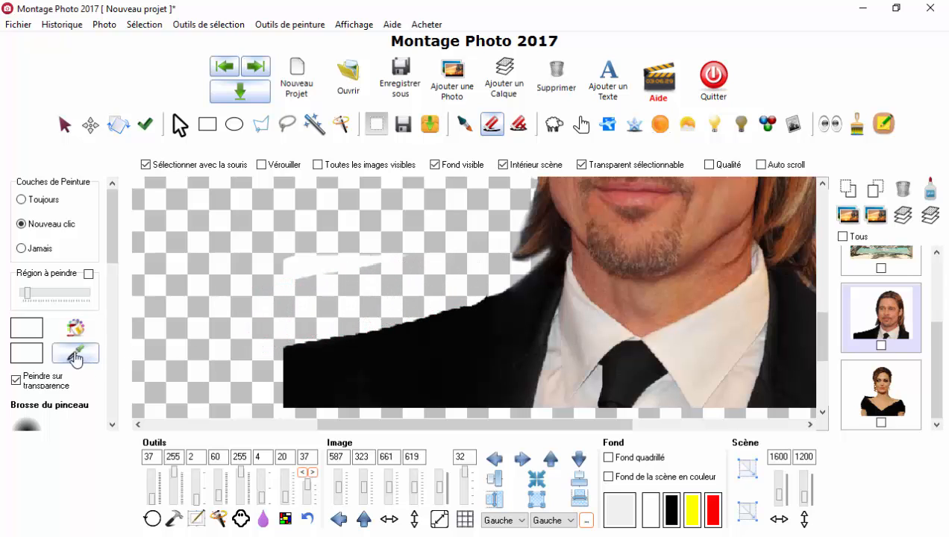
drag(109, 256, 124, 303)
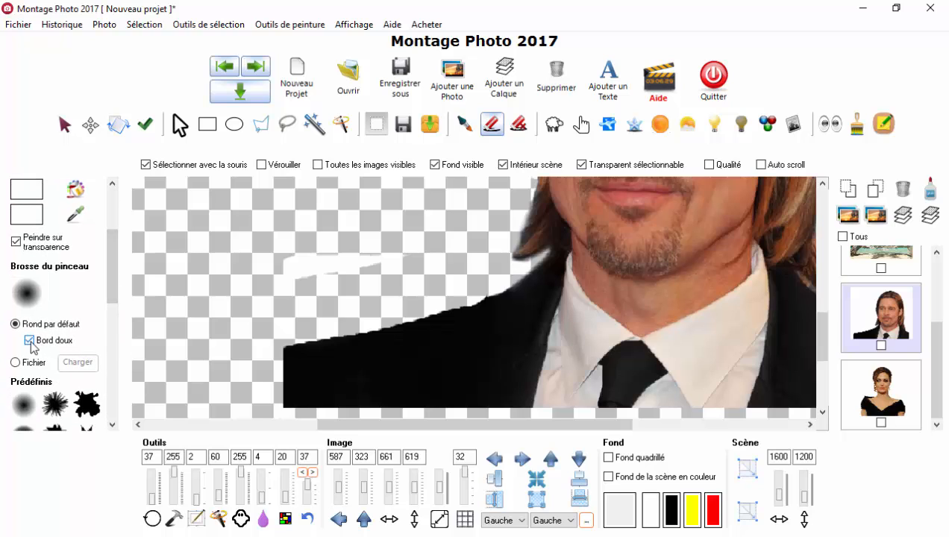
click(301, 472)
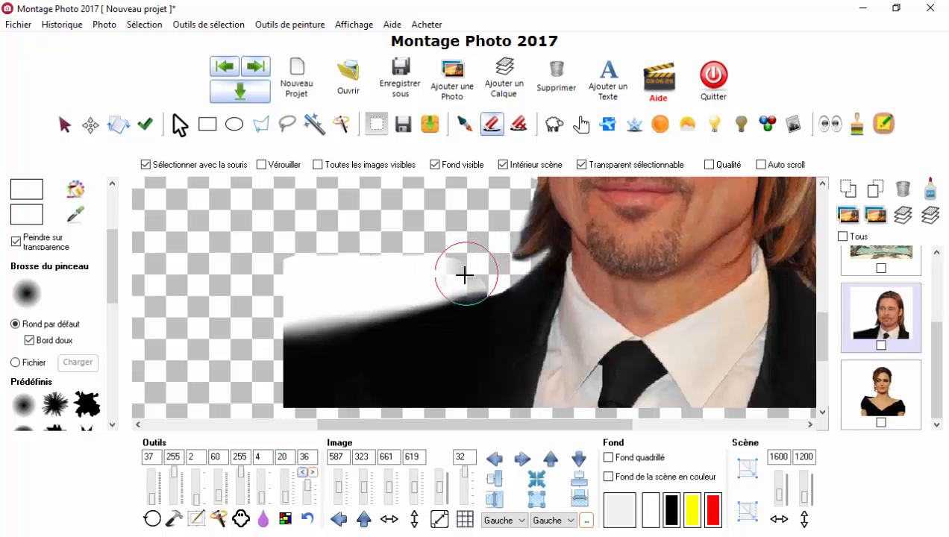
Step: Try erasing the white background above the extended shoulder with a soft edge, and undo back to the fully smudged jacket
mouse_move(464, 275)
mouse_down()
mouse_move(416, 287)
mouse_move(474, 271)
mouse_move(249, 329)
mouse_up()
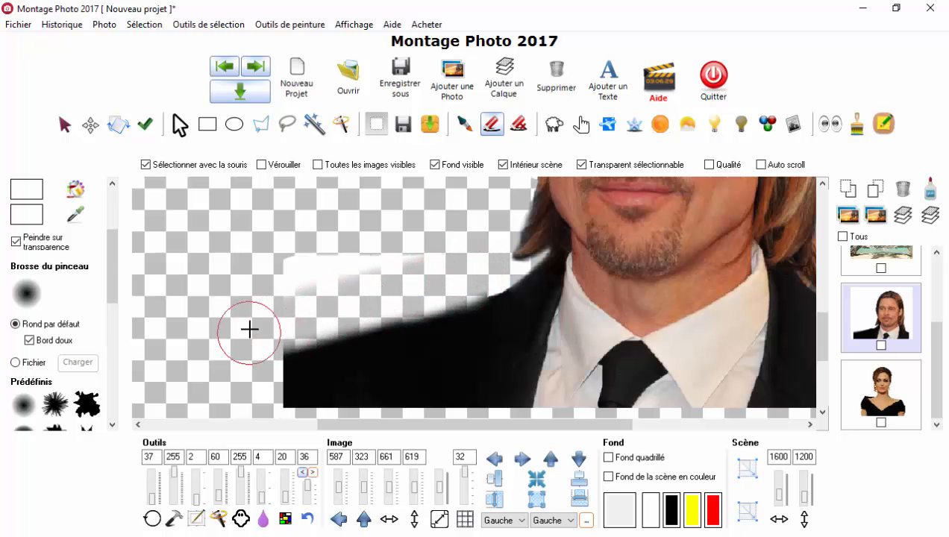
scroll(361, 254, down, 2)
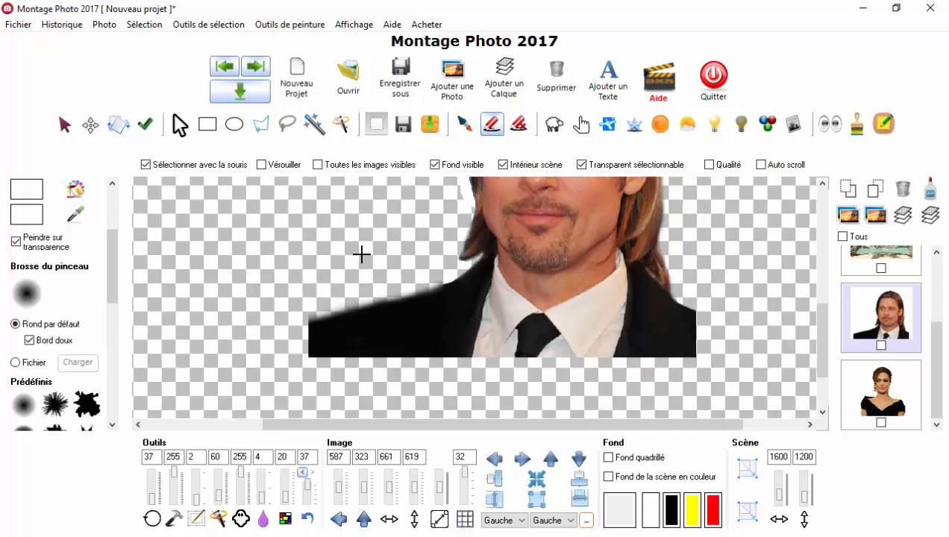
scroll(350, 254, down, 2)
scroll(478, 272, up, 3)
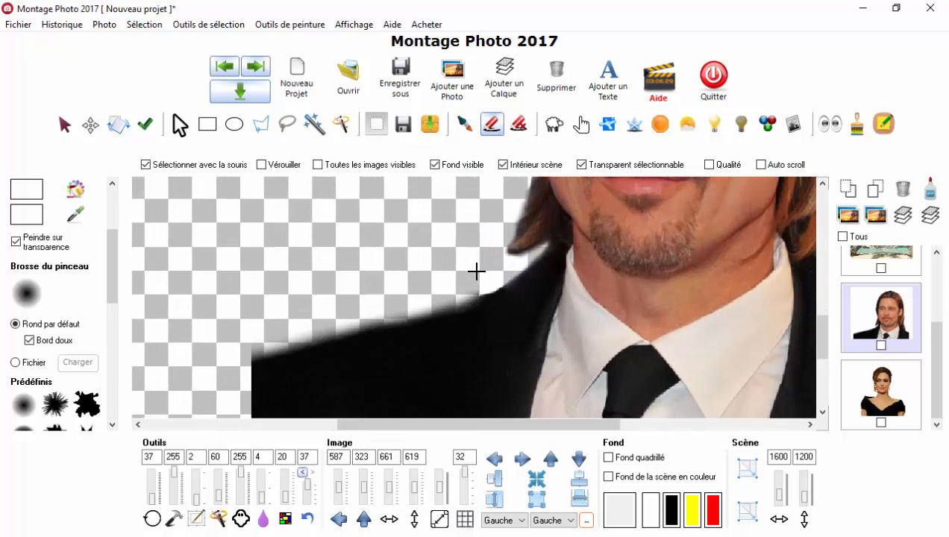
scroll(485, 290, down, 2)
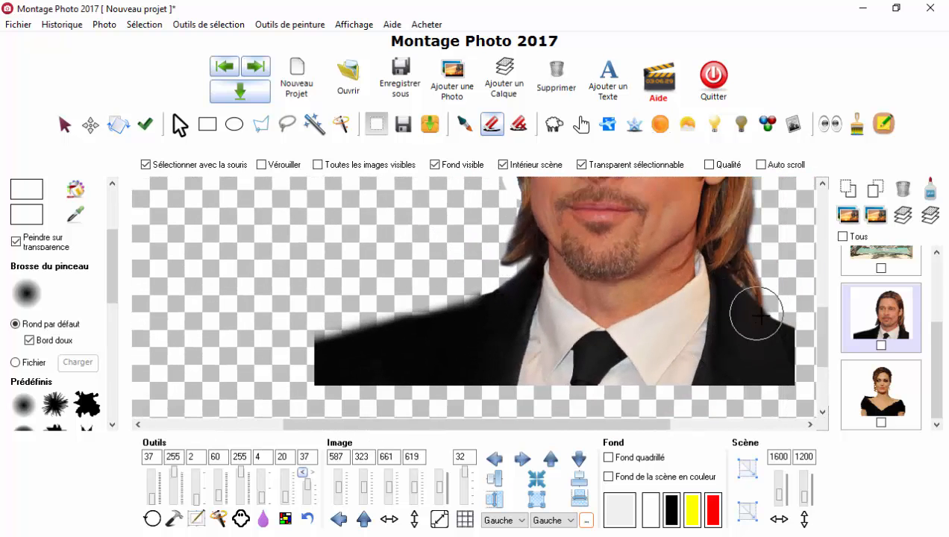
click(302, 472)
click(302, 472)
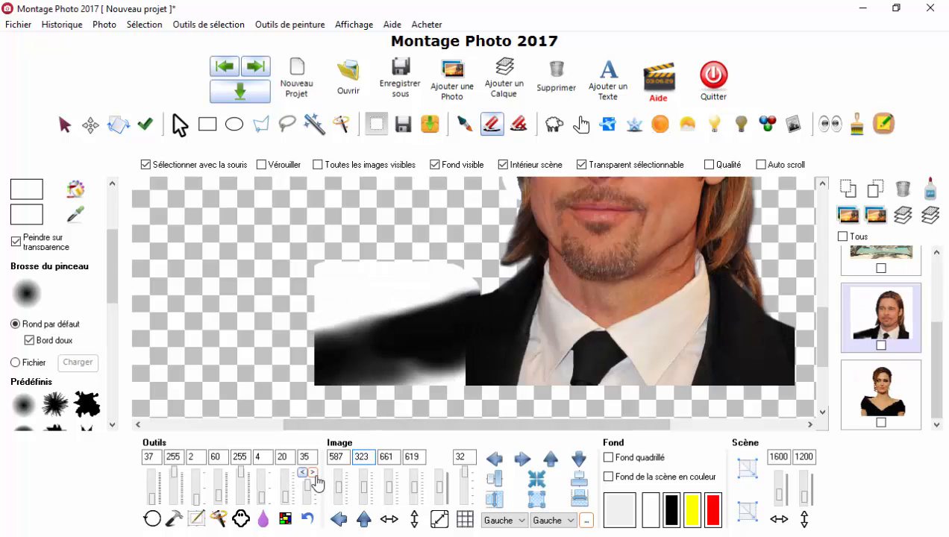
click(313, 473)
Step: Outline the man's chin, neck and collar with the Lasso, and clear the selection
scroll(339, 237, up, 1)
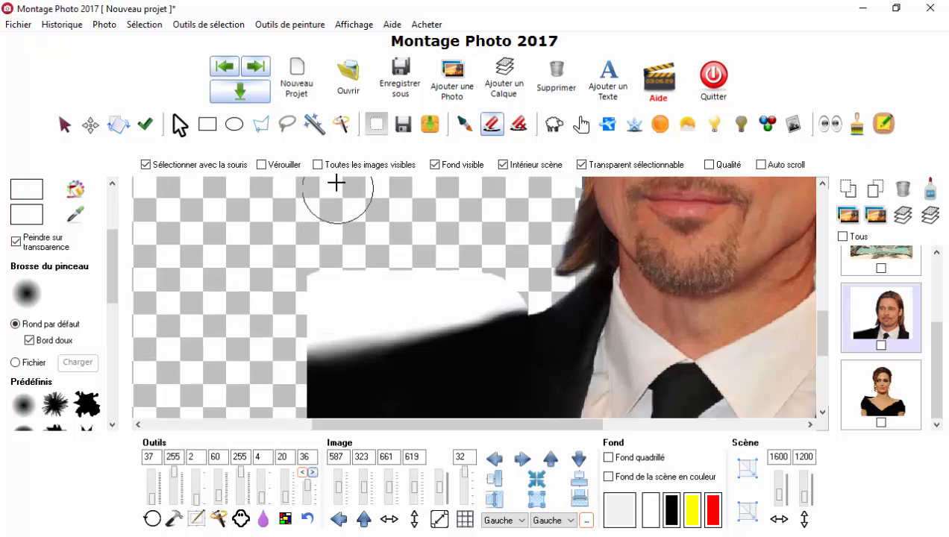
click(260, 124)
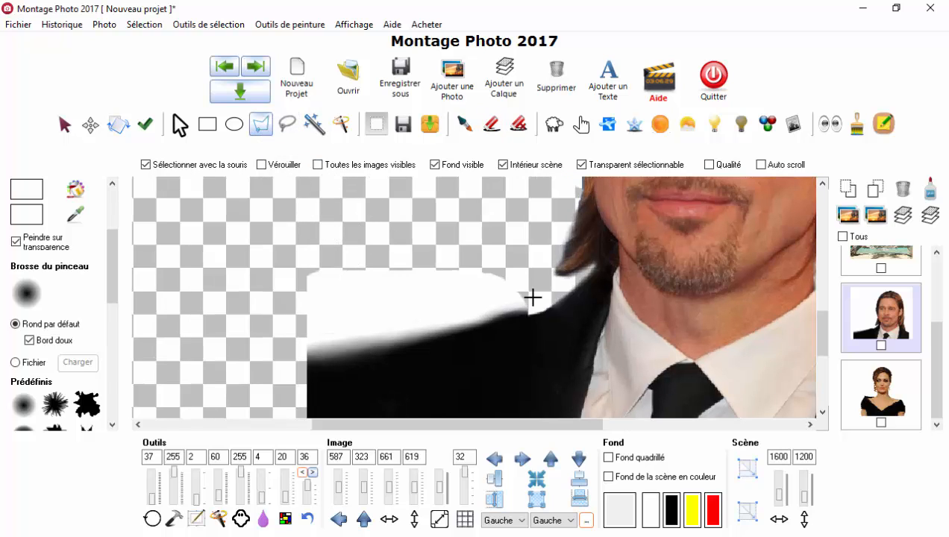
click(288, 126)
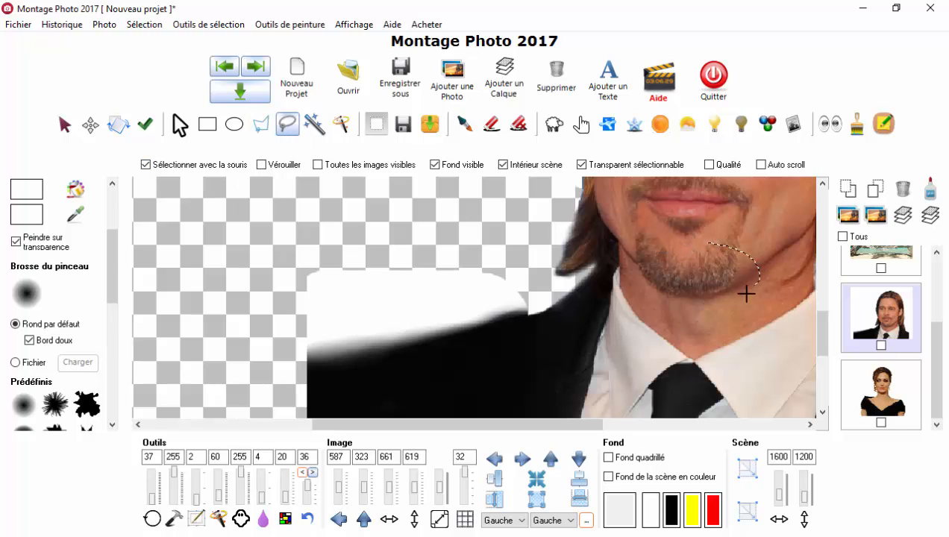
mouse_move(746, 293)
mouse_down()
mouse_move(697, 357)
mouse_move(613, 362)
mouse_move(629, 280)
mouse_up()
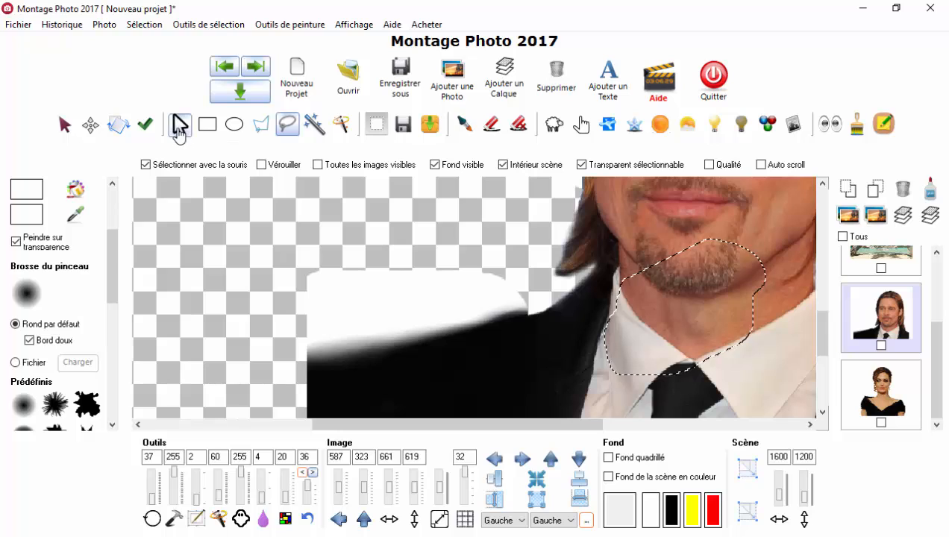
click(177, 132)
Step: Outline the man's chin, neck and shirt collar with the polygonal Lasso, close the outline, and clear the selection
click(260, 125)
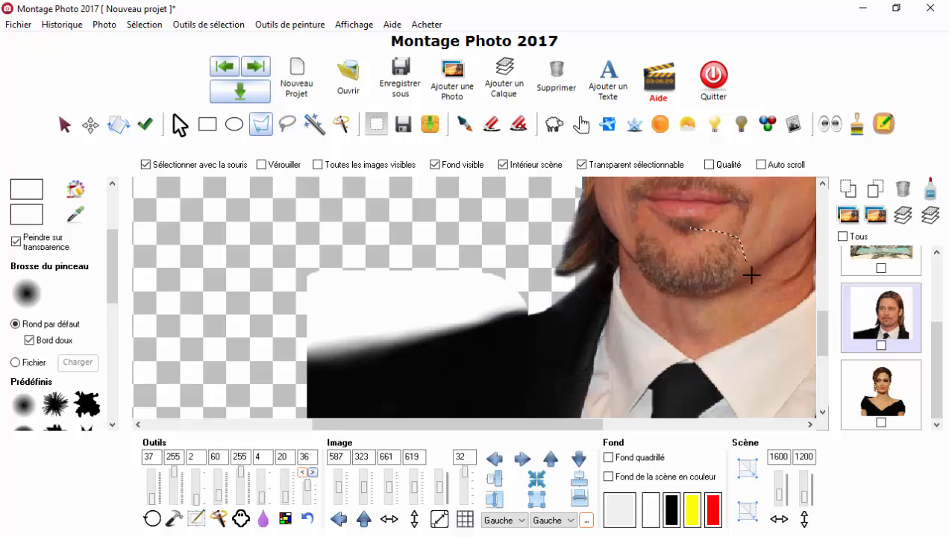
mouse_move(739, 344)
mouse_down()
mouse_move(660, 356)
mouse_move(624, 316)
mouse_up()
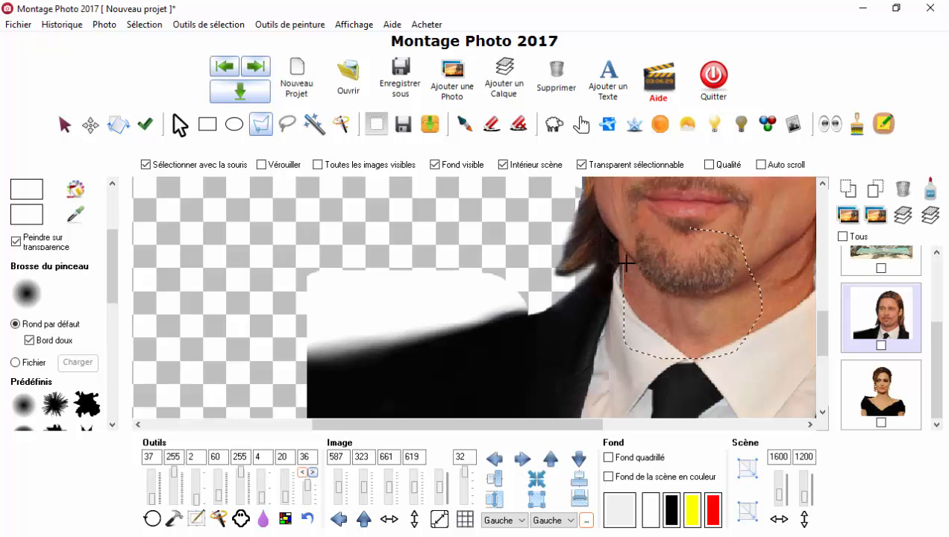
drag(626, 273, 619, 228)
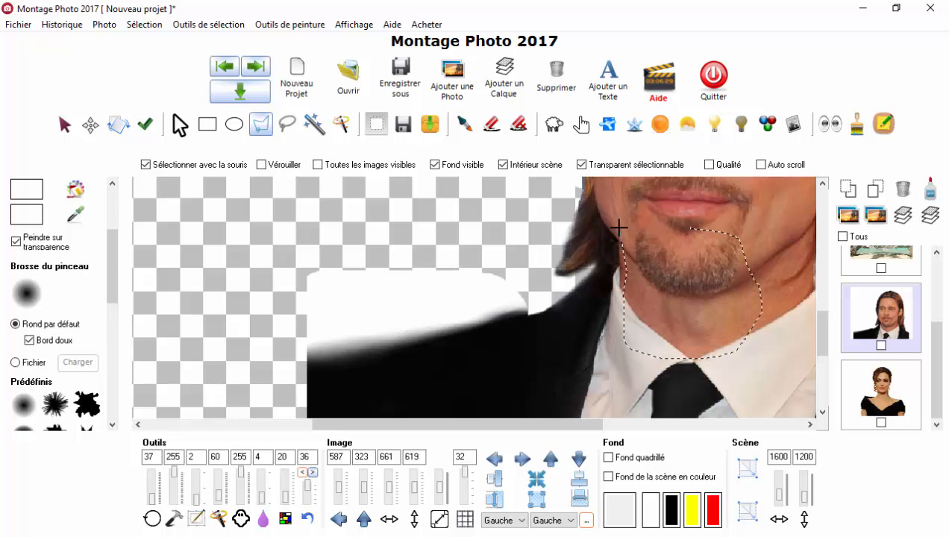
double_click(655, 232)
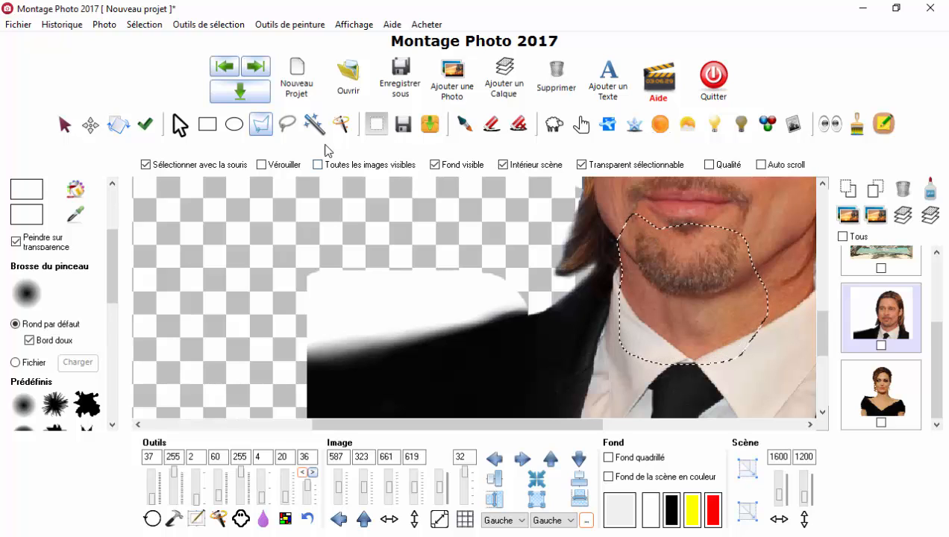
click(180, 127)
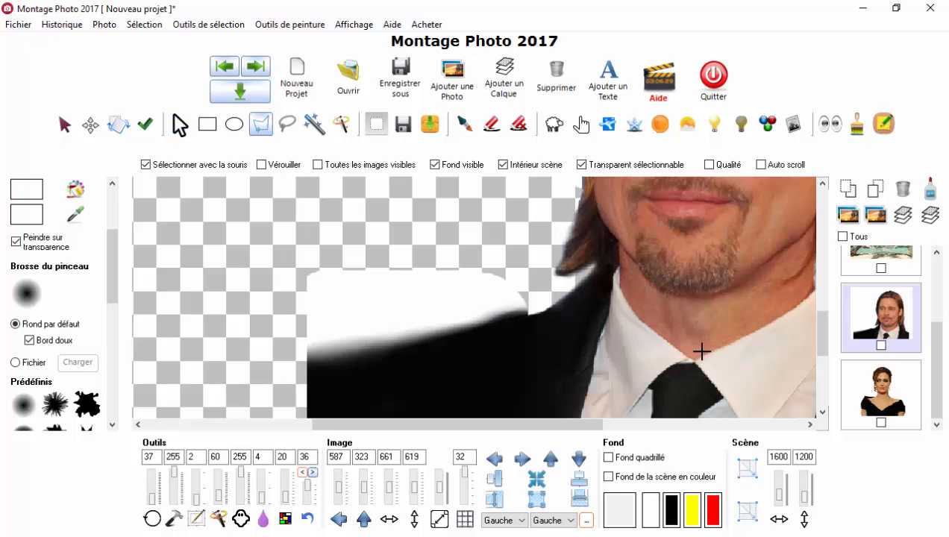
Step: Try to draw a long freehand Lasso selection over the man's face and collar while moving the view, and clear it
click(287, 126)
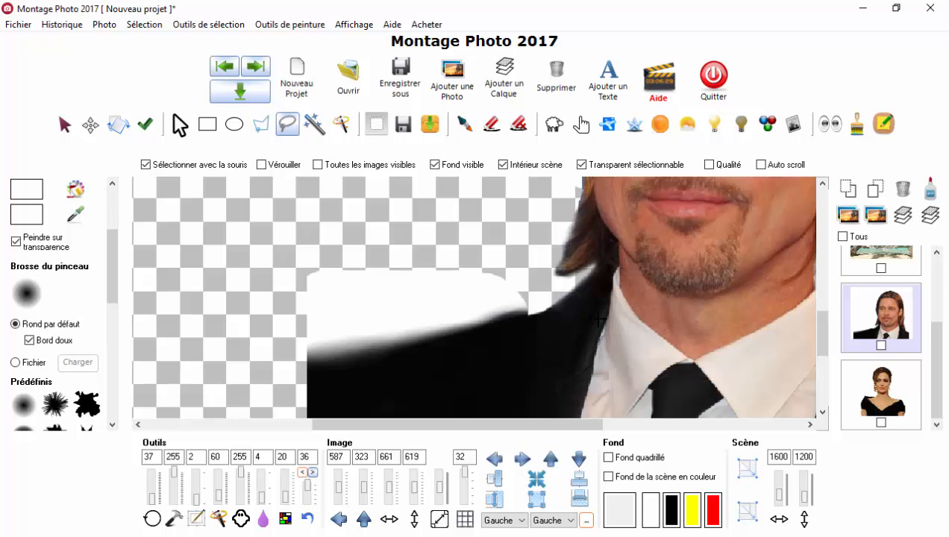
mouse_move(756, 392)
mouse_down()
mouse_move(768, 414)
mouse_move(769, 403)
mouse_up()
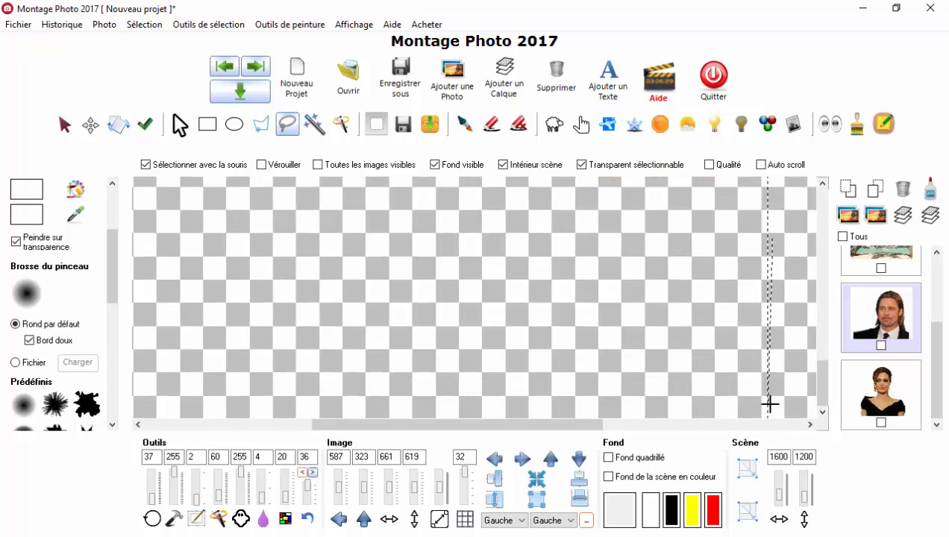
mouse_move(693, 197)
mouse_down()
mouse_move(702, 153)
mouse_move(693, 361)
mouse_move(755, 401)
mouse_move(772, 392)
mouse_move(782, 358)
mouse_move(731, 364)
mouse_up()
scroll(709, 372, up, 1)
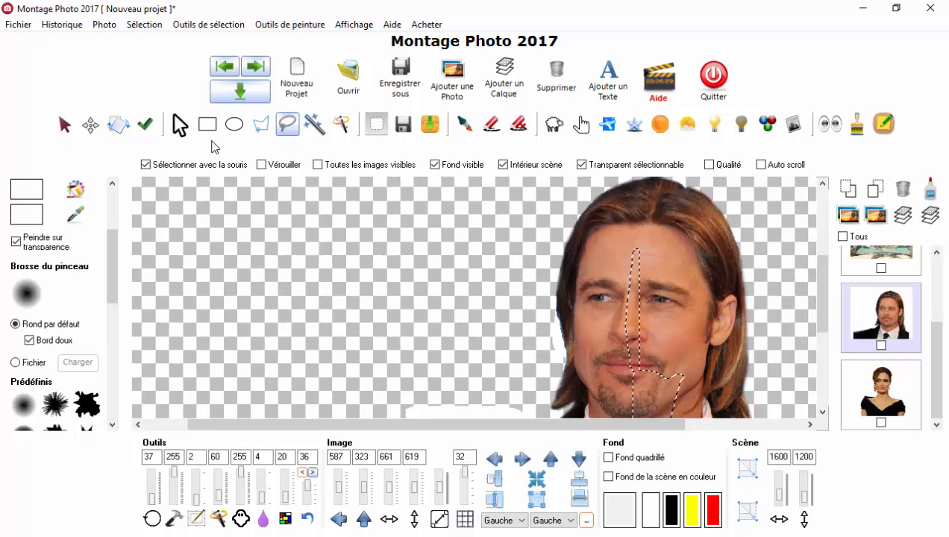
click(182, 136)
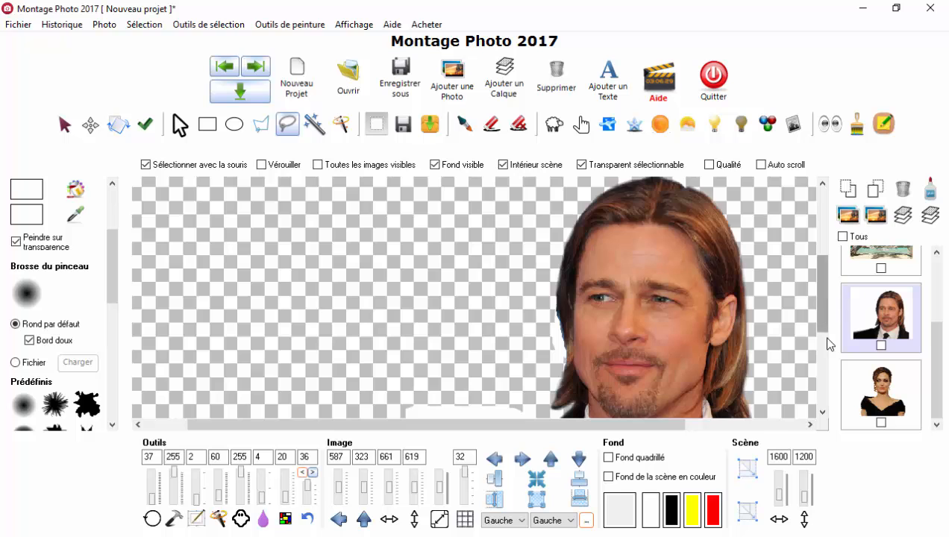
Step: Outline the man's cheek, neck, collar and shirt with the polygonal Lasso across the scrolled view, close the outline, and clear the selection
drag(826, 337, 827, 308)
scroll(646, 302, up, 3)
click(260, 125)
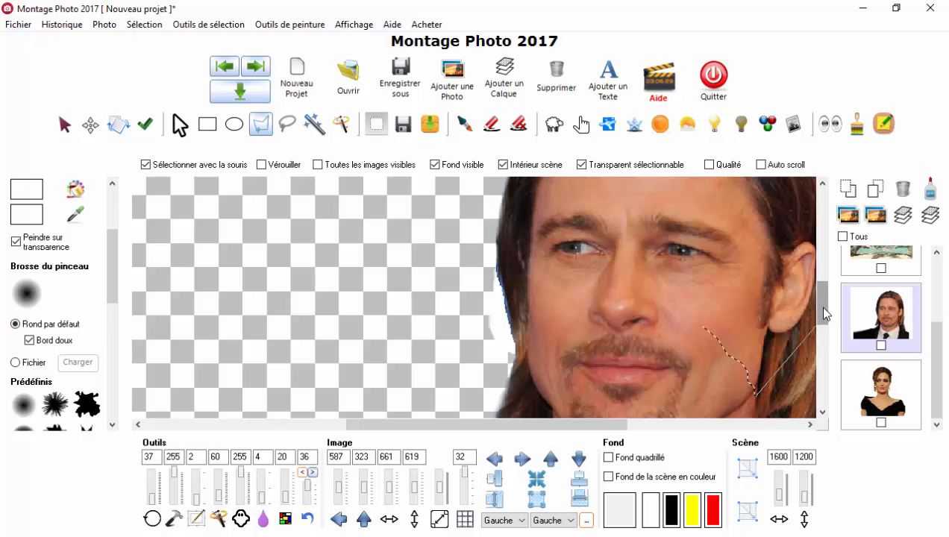
drag(822, 306, 823, 335)
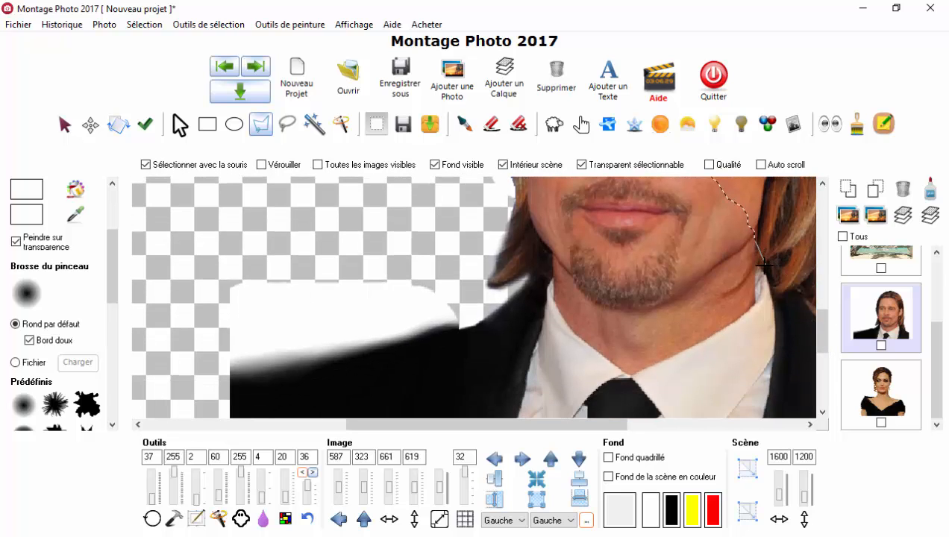
drag(772, 363, 763, 387)
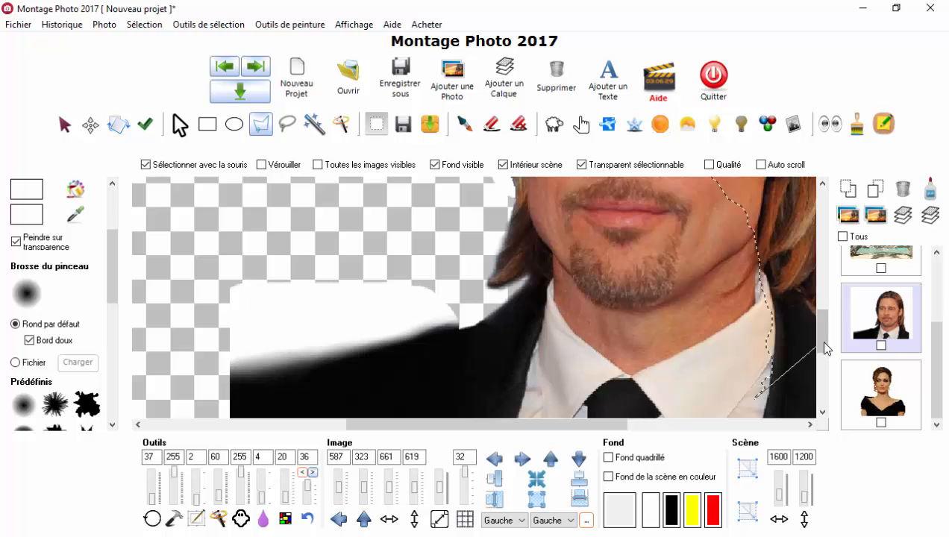
scroll(791, 329, down, 3)
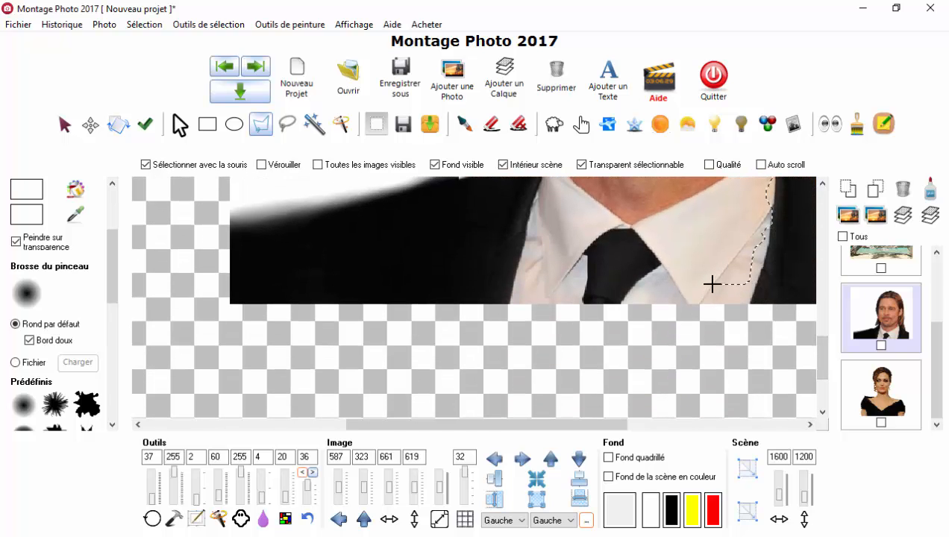
scroll(824, 355, up, 4)
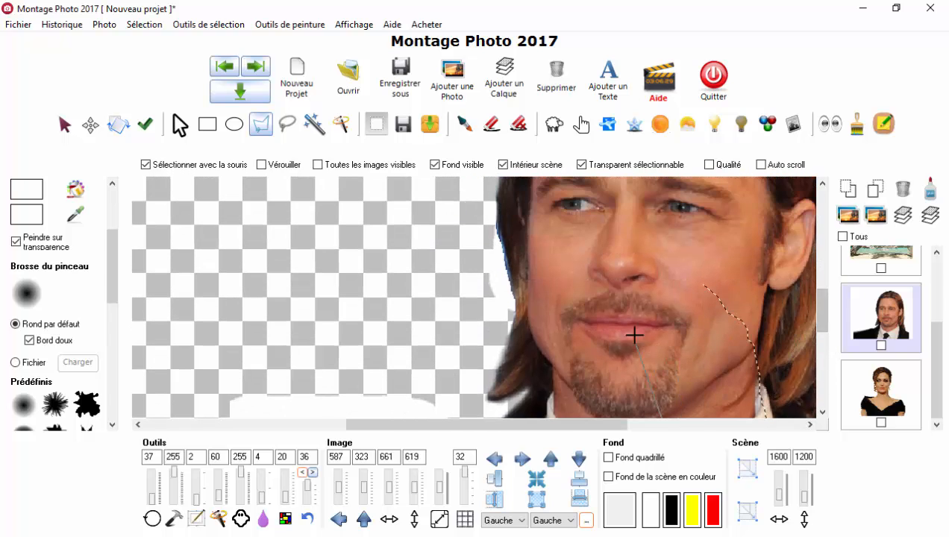
click(651, 326)
click(703, 286)
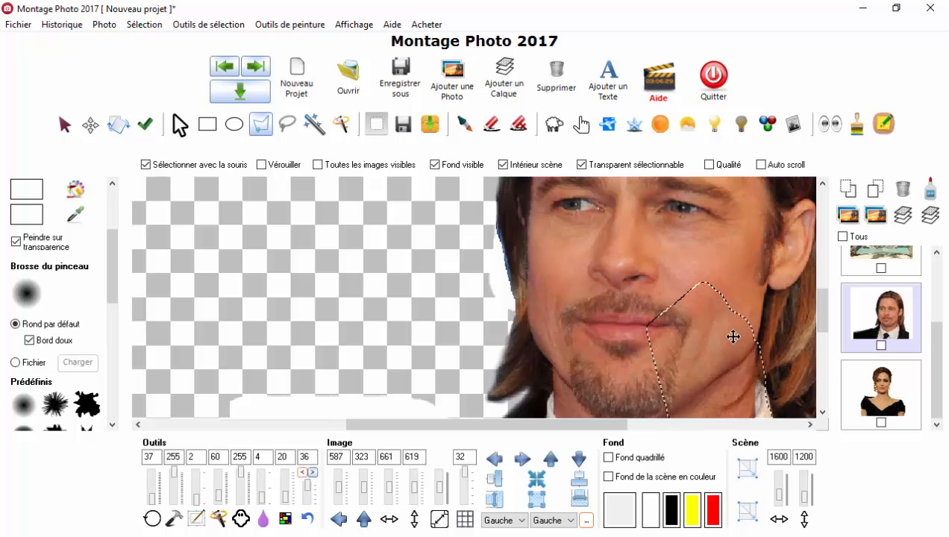
scroll(727, 332, down, 4)
scroll(734, 375, up, 2)
scroll(733, 376, up, 1)
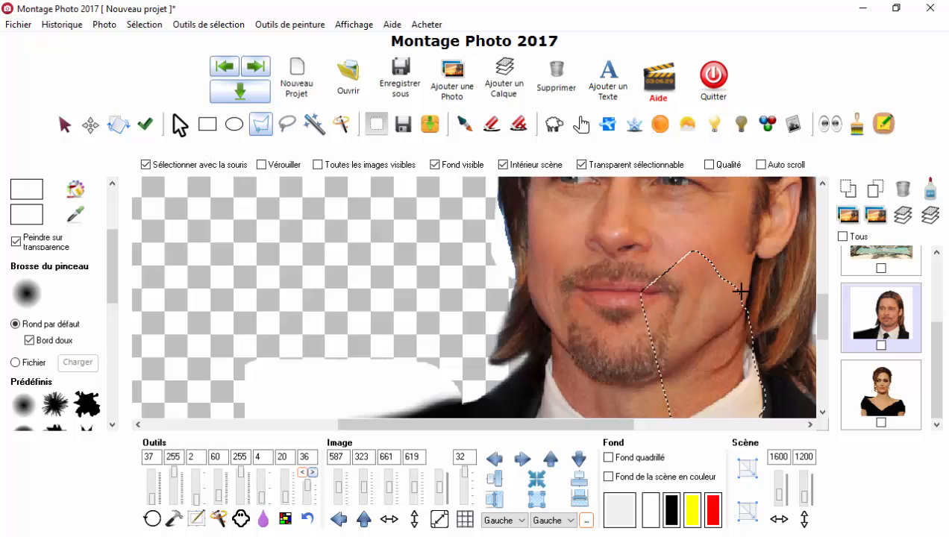
click(174, 124)
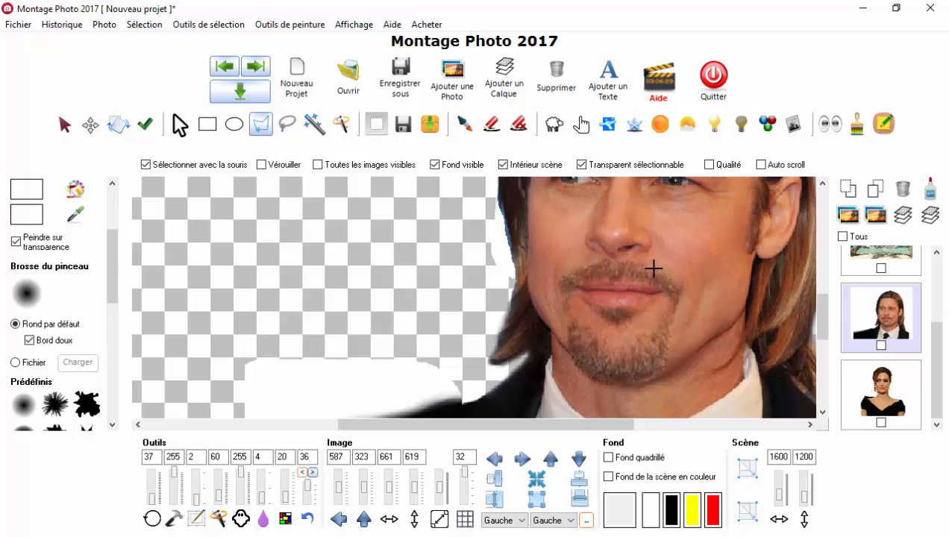
Step: Outline the area around the man's mouth and chin with the polygonal Lasso, and clear the selection
mouse_move(678, 296)
mouse_down()
mouse_move(658, 337)
mouse_move(659, 363)
mouse_up()
click(567, 314)
click(191, 131)
Step: Outline the extended black jacket shoulder down to the photo's lower edge with the polygonal Lasso, and clear the selection
scroll(653, 249, down, 2)
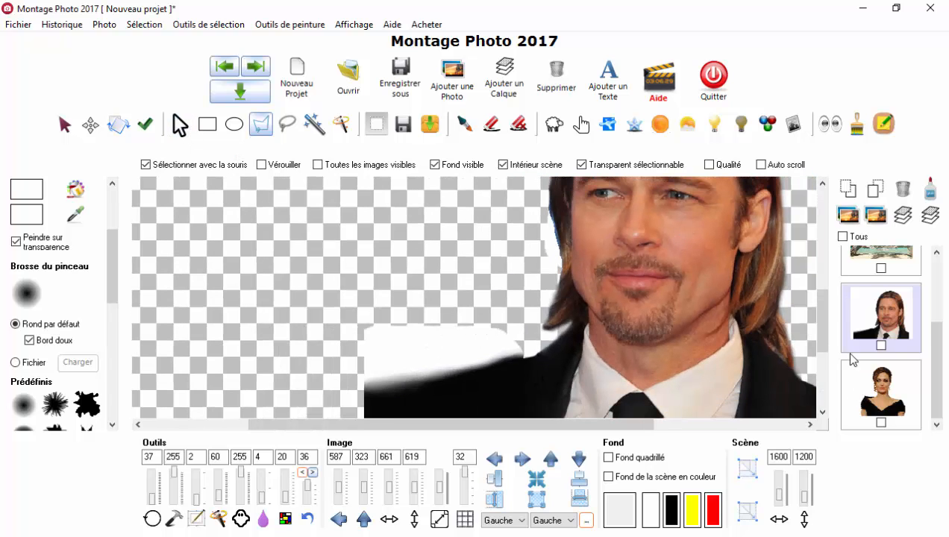
scroll(484, 291, up, 4)
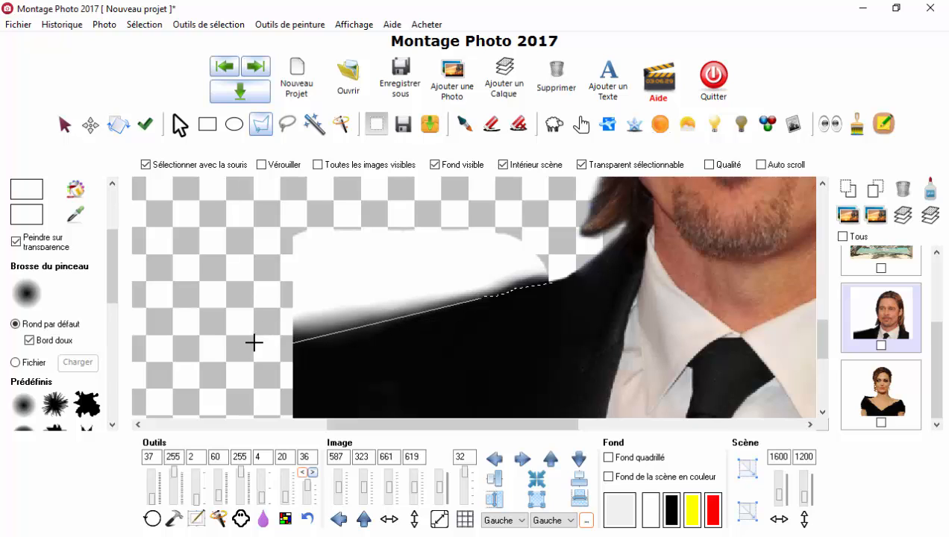
click(304, 333)
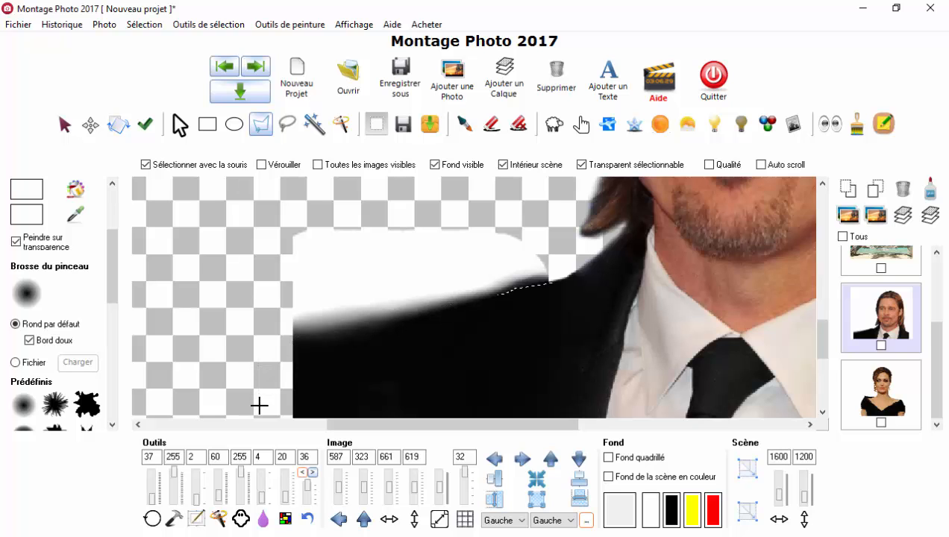
scroll(259, 406, down, 3)
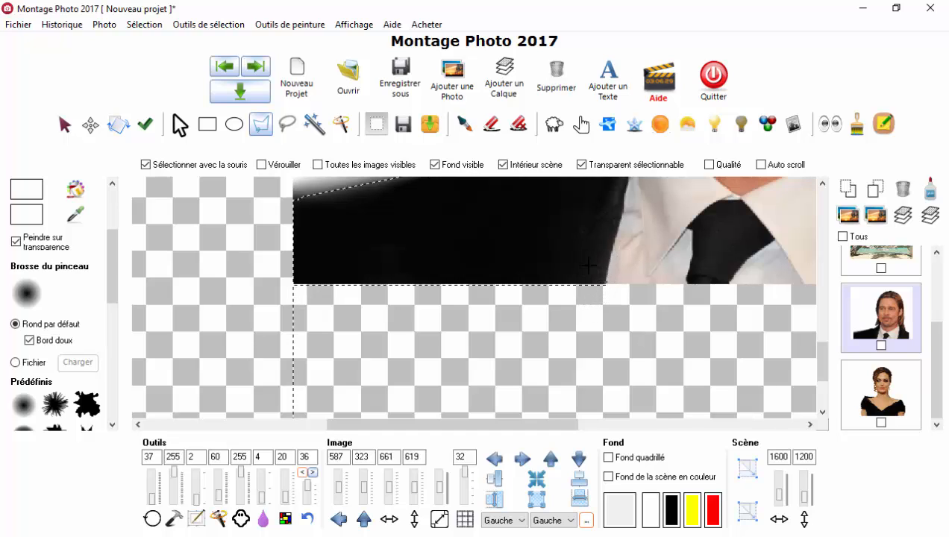
mouse_move(828, 359)
mouse_down()
mouse_move(830, 335)
mouse_move(829, 350)
mouse_up()
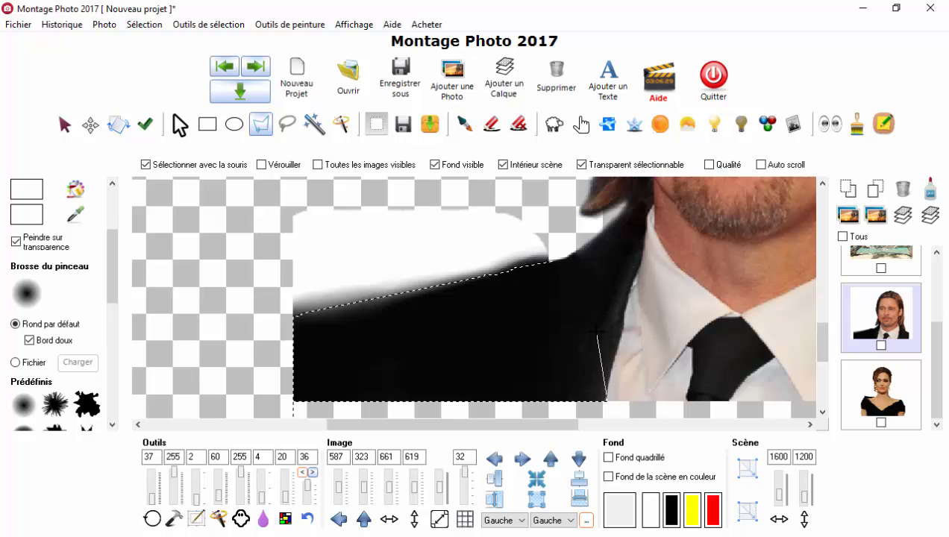
double_click(580, 281)
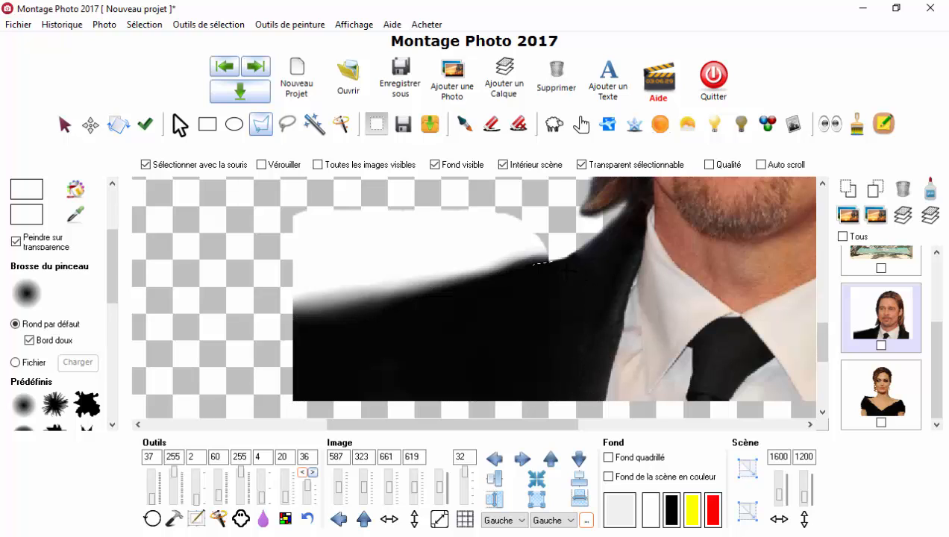
drag(452, 322, 459, 315)
click(182, 128)
Step: Outline the white area and blurred edge above the extended jacket shoulder with the polygonal Lasso, and close the selection
click(393, 301)
click(299, 319)
click(295, 189)
mouse_move(520, 196)
mouse_down()
mouse_move(548, 222)
mouse_move(552, 257)
mouse_up()
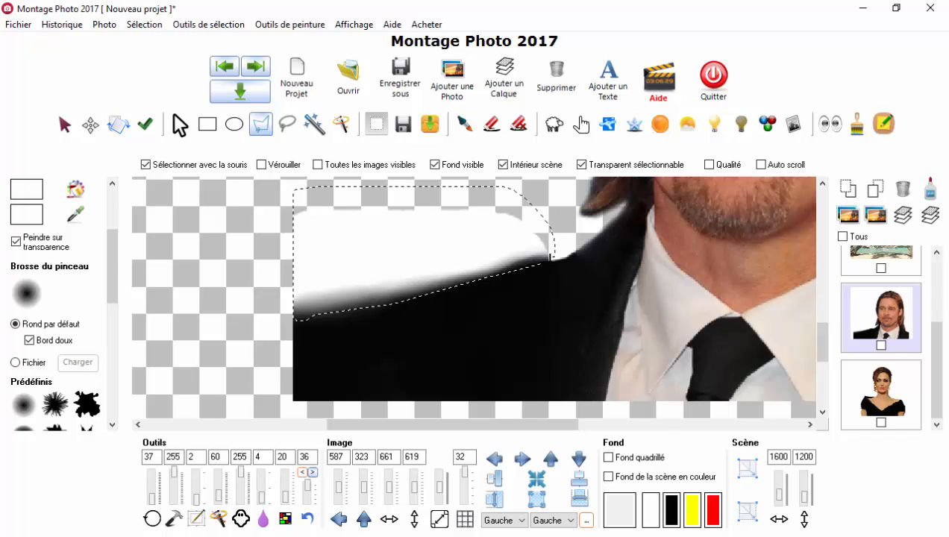
click(551, 257)
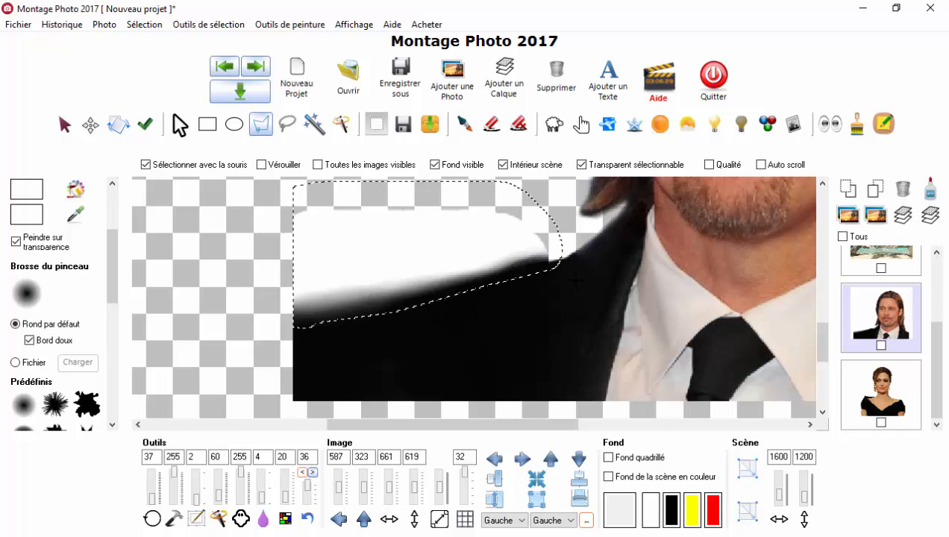
Step: Erase the white background and blurred jacket edge inside the selection above the shoulder, and clear the selection
click(492, 123)
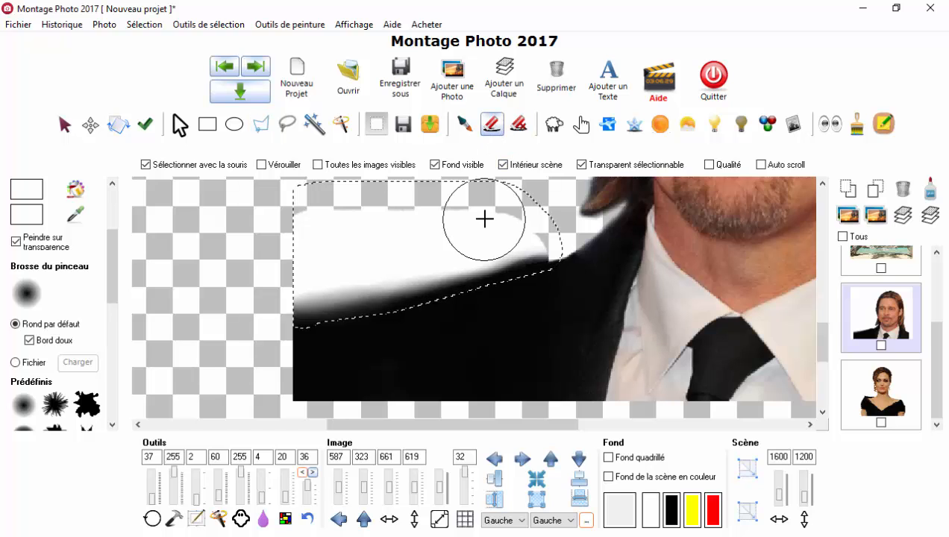
mouse_move(485, 218)
mouse_down()
mouse_move(509, 242)
mouse_move(556, 251)
mouse_move(282, 303)
mouse_move(552, 259)
mouse_move(247, 306)
mouse_move(193, 275)
mouse_move(192, 221)
mouse_move(438, 212)
mouse_move(270, 237)
mouse_move(328, 294)
mouse_move(434, 292)
mouse_move(595, 259)
mouse_move(212, 326)
mouse_move(508, 242)
mouse_move(532, 248)
mouse_move(384, 266)
mouse_move(321, 297)
mouse_move(549, 263)
mouse_up()
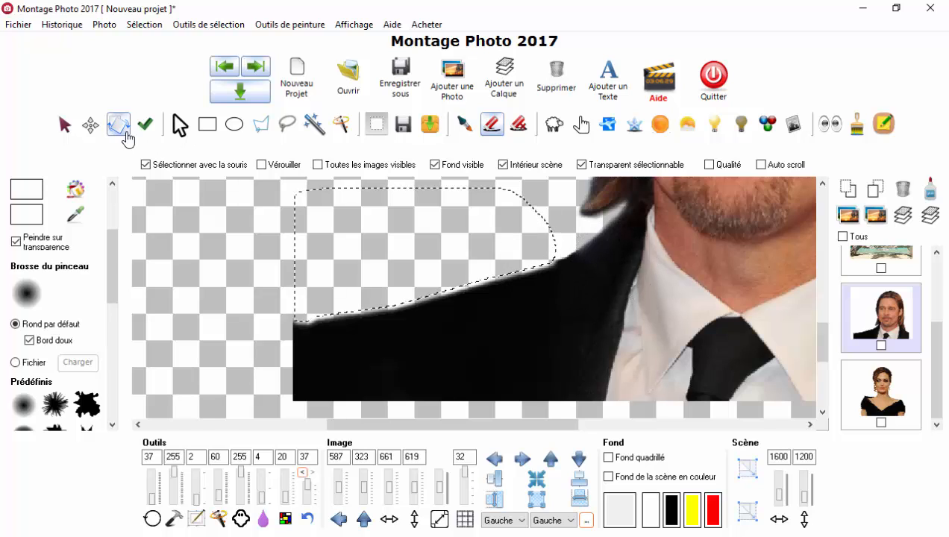
click(179, 125)
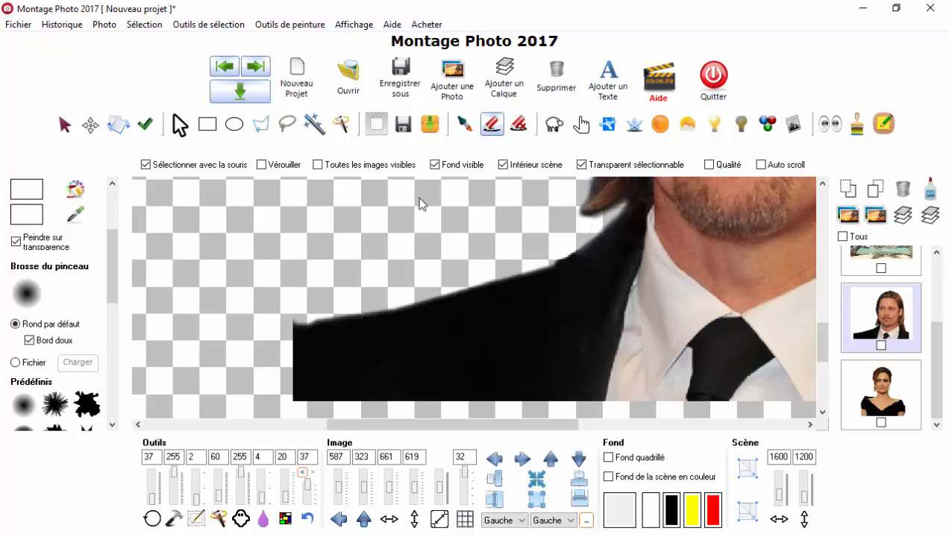
click(272, 271)
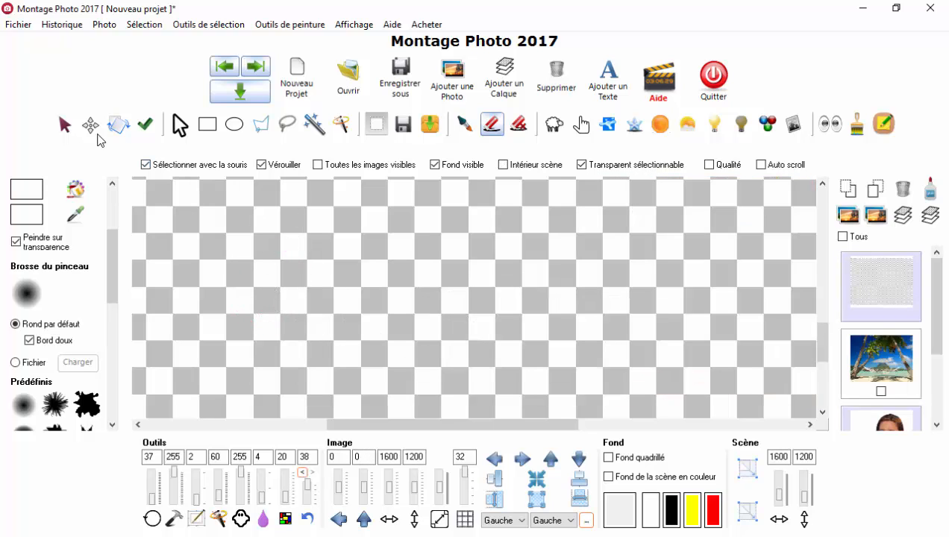
click(65, 124)
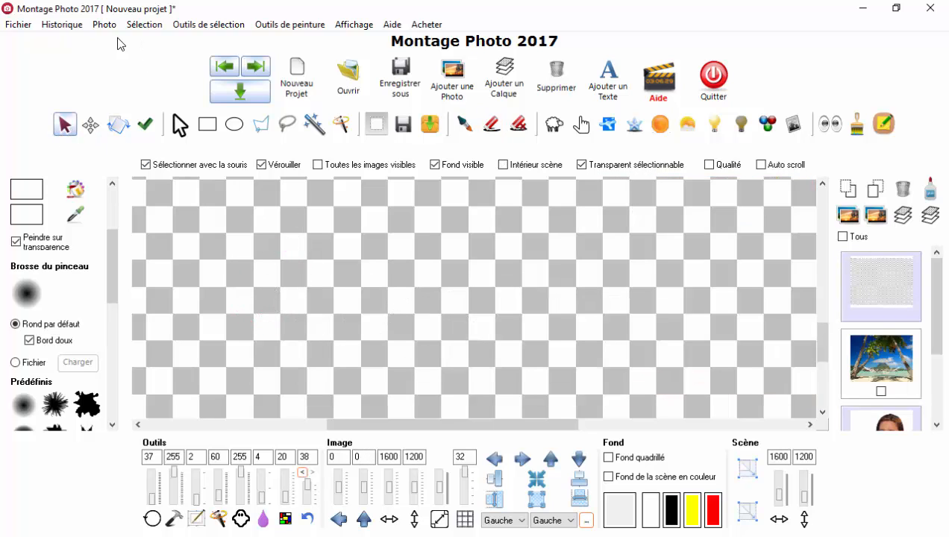
click(302, 472)
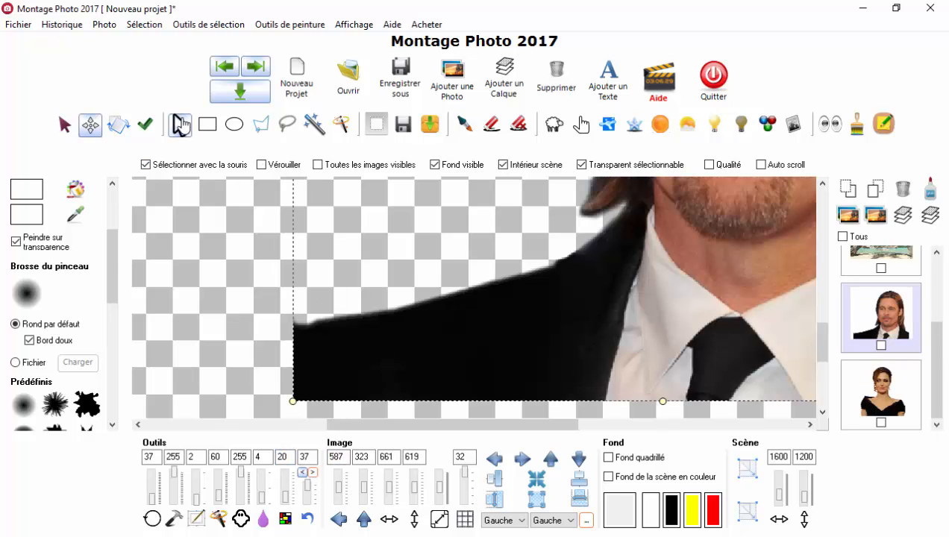
Step: Erase the small leftover tip at the outer end of the extended jacket shoulder
click(65, 125)
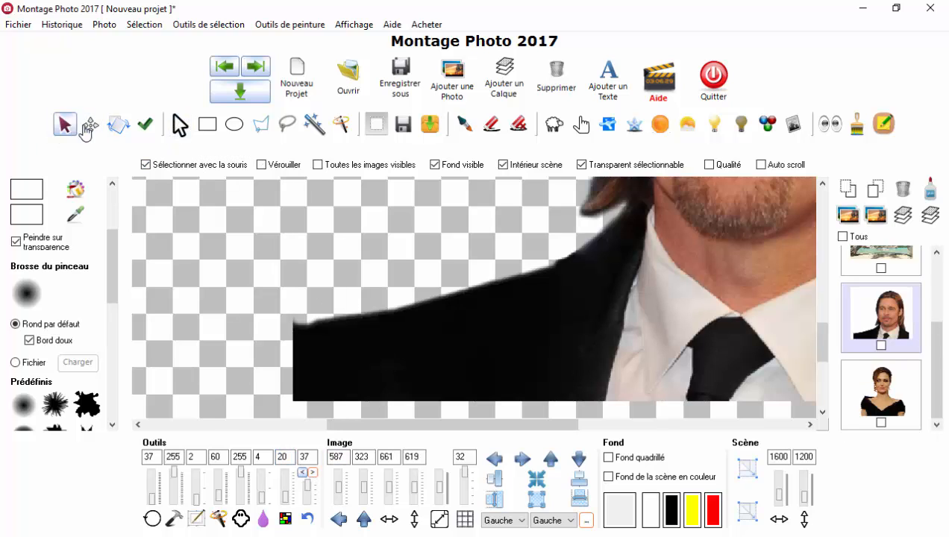
click(91, 126)
click(69, 126)
click(491, 124)
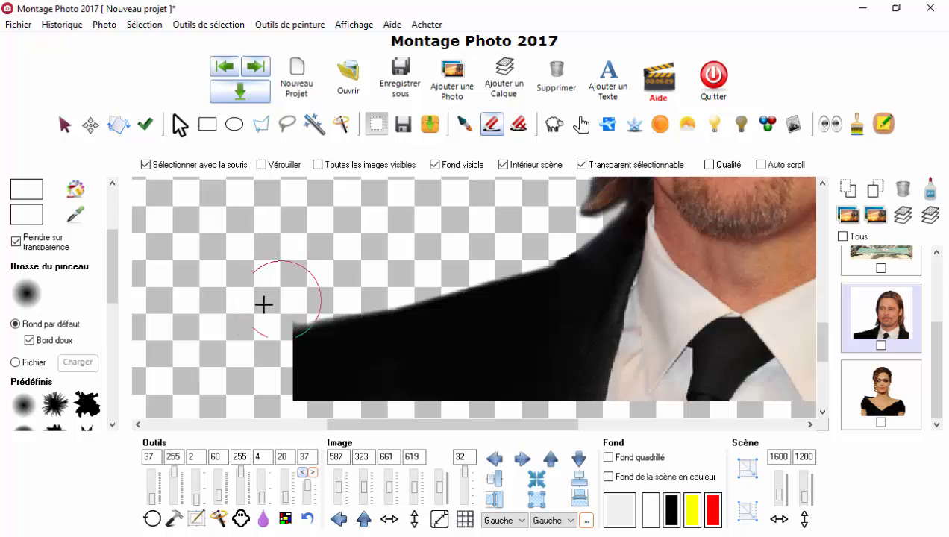
mouse_move(263, 305)
mouse_down()
mouse_move(299, 292)
mouse_move(250, 304)
mouse_move(299, 292)
mouse_move(258, 288)
mouse_up()
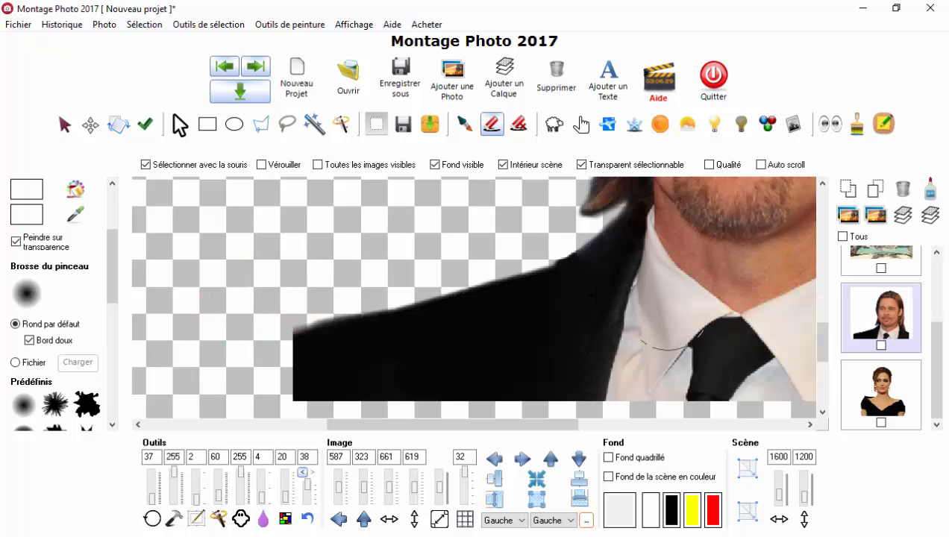
Step: Display all the images of the montage together and activate panning in the scene with the mouse
scroll(596, 295, down, 6)
drag(820, 325, 824, 273)
click(317, 165)
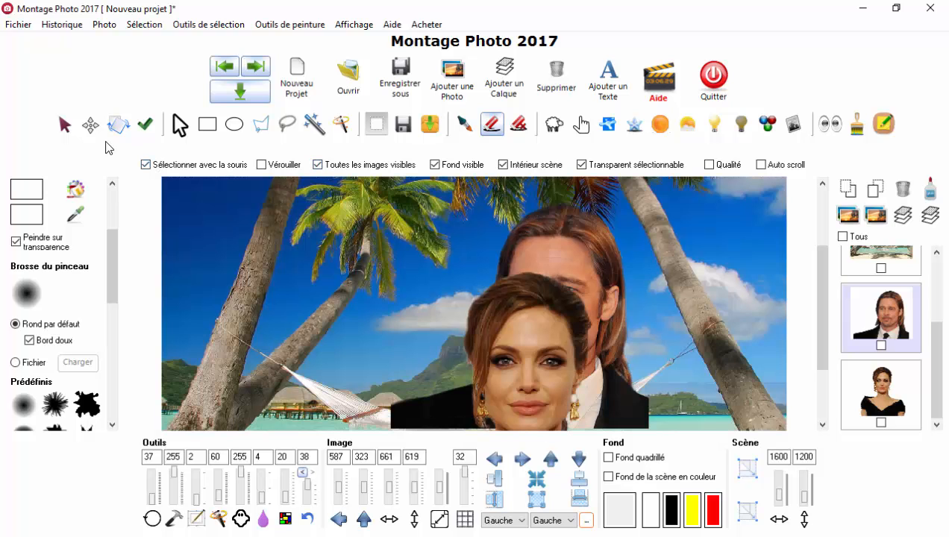
click(65, 126)
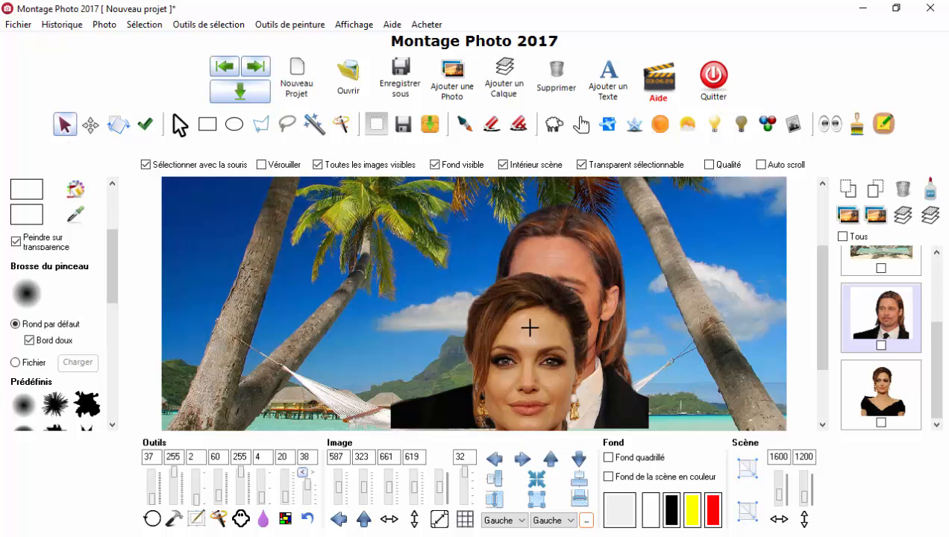
Step: Move the man's portrait to the lower-right corner of the beach at 948, 587, and shift the woman's portrait to 494, 624
scroll(559, 313, down, 2)
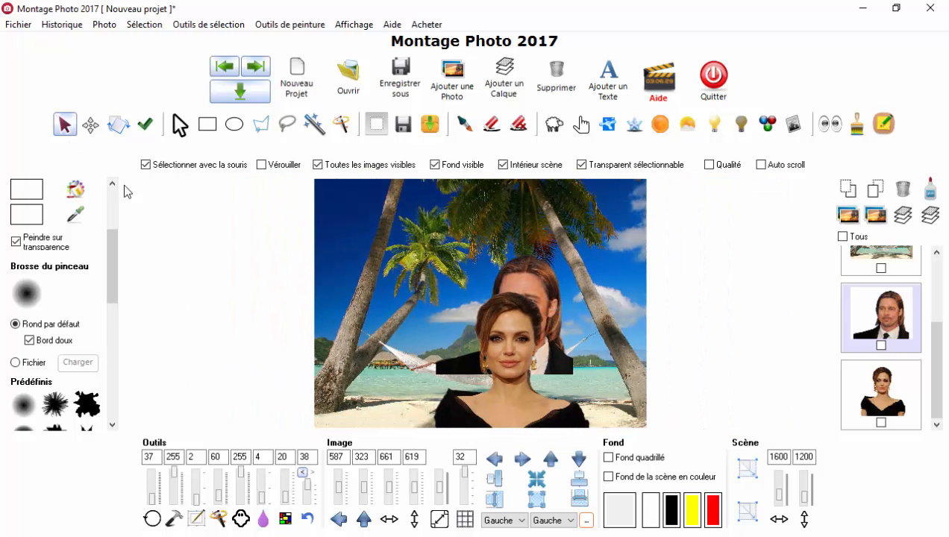
click(91, 128)
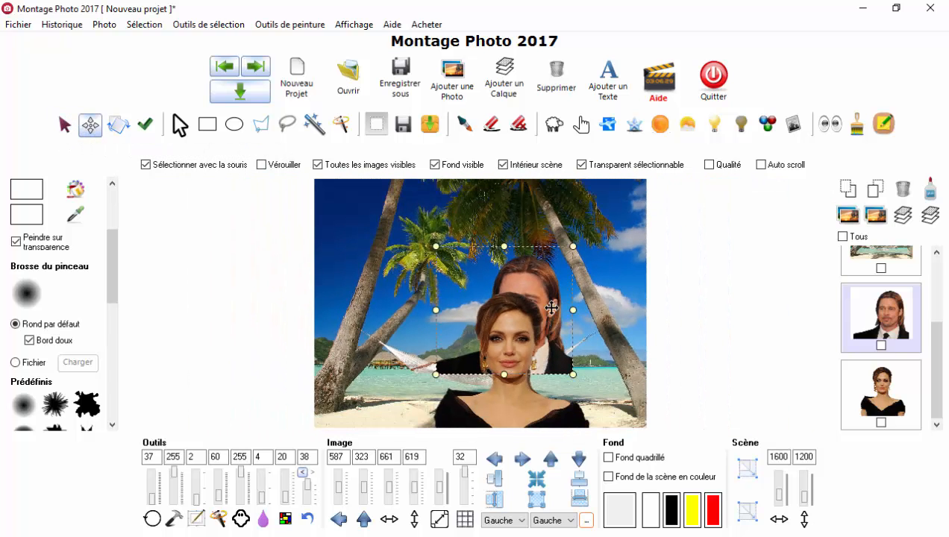
drag(552, 307, 571, 360)
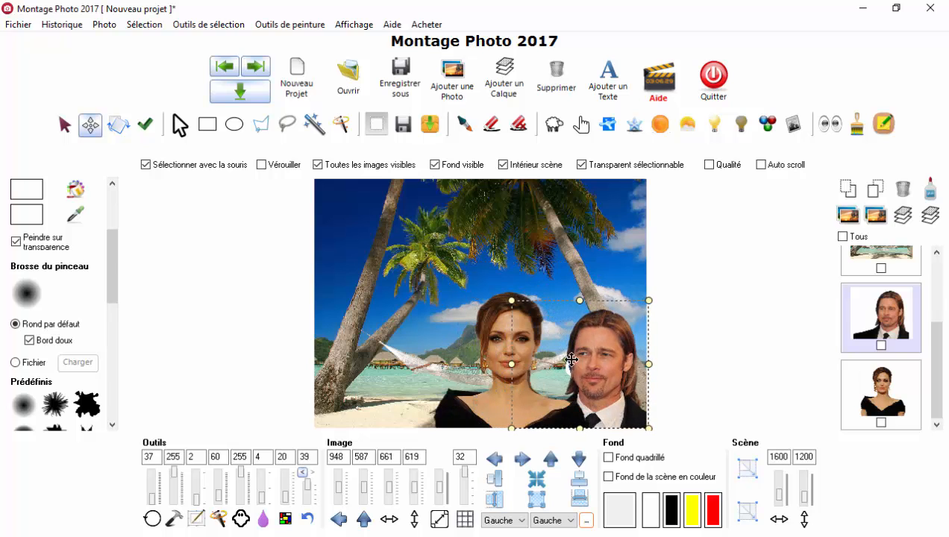
drag(497, 393, 497, 419)
scroll(539, 417, up, 1)
scroll(558, 422, up, 5)
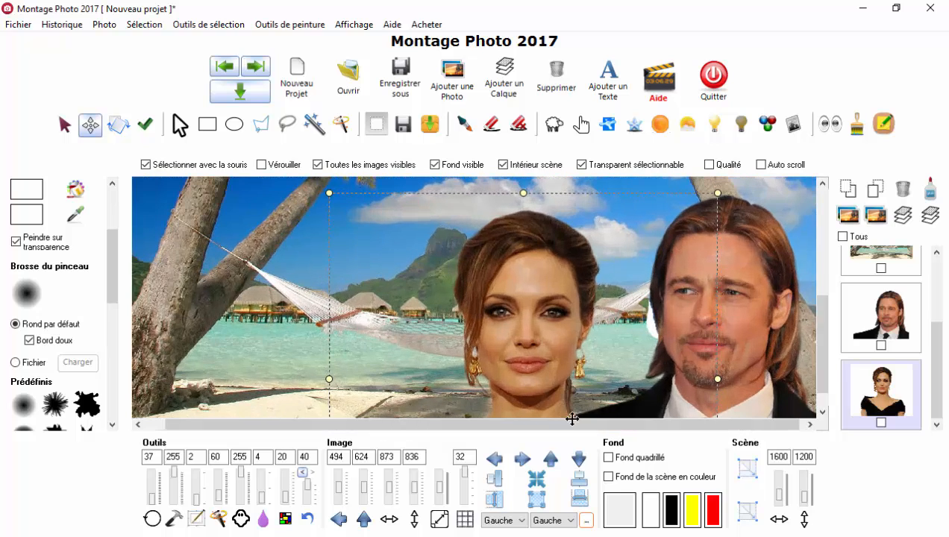
Step: Select the man's portrait, display it without the other images, and give the scene a red background colour
click(822, 403)
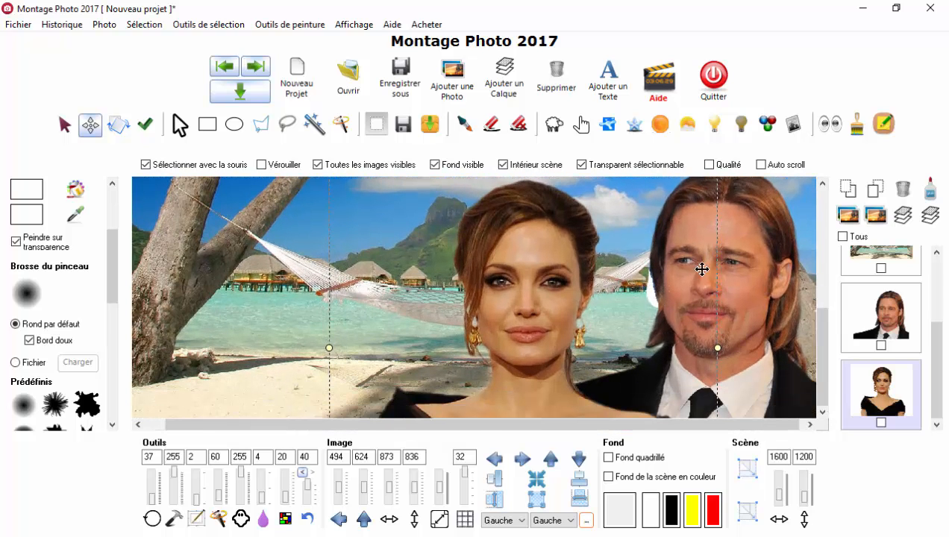
click(869, 319)
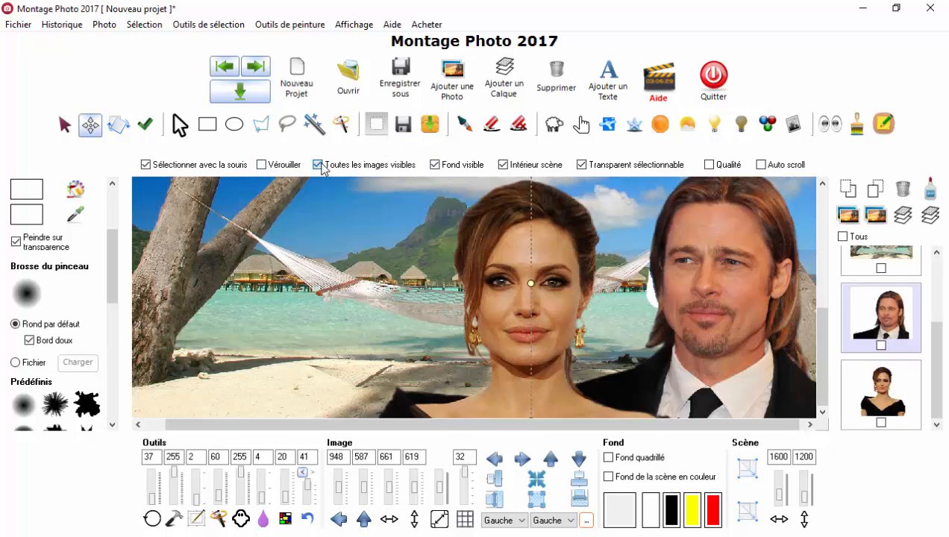
click(318, 165)
scroll(679, 268, up, 2)
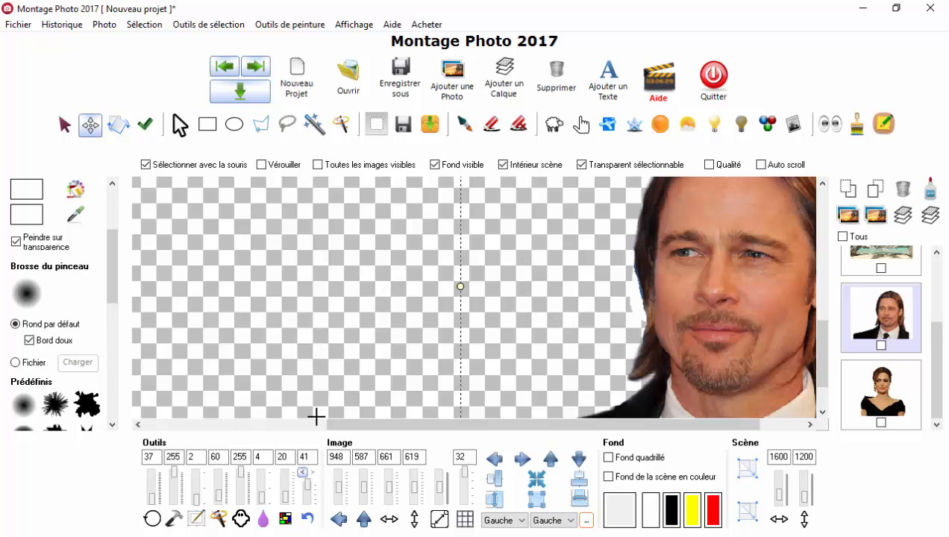
click(608, 477)
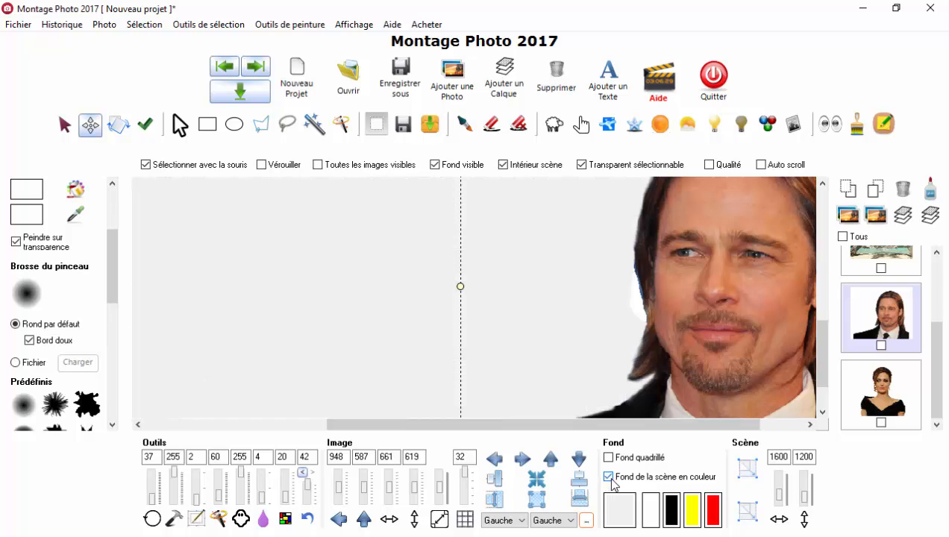
click(714, 510)
scroll(642, 303, up, 4)
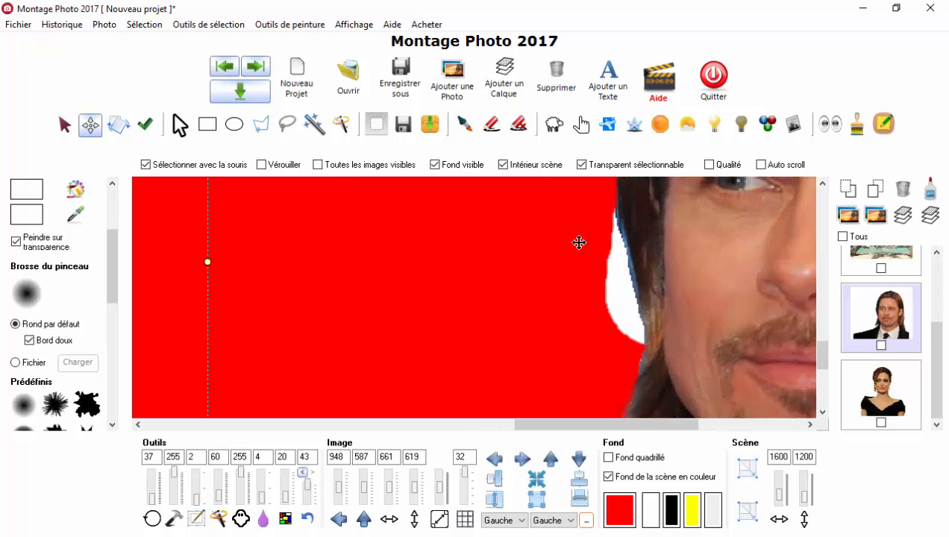
Step: Outline the leftover white patch and blue edge beside the man's hair with the polygonal Lasso, erase them, and clear the selection
click(260, 125)
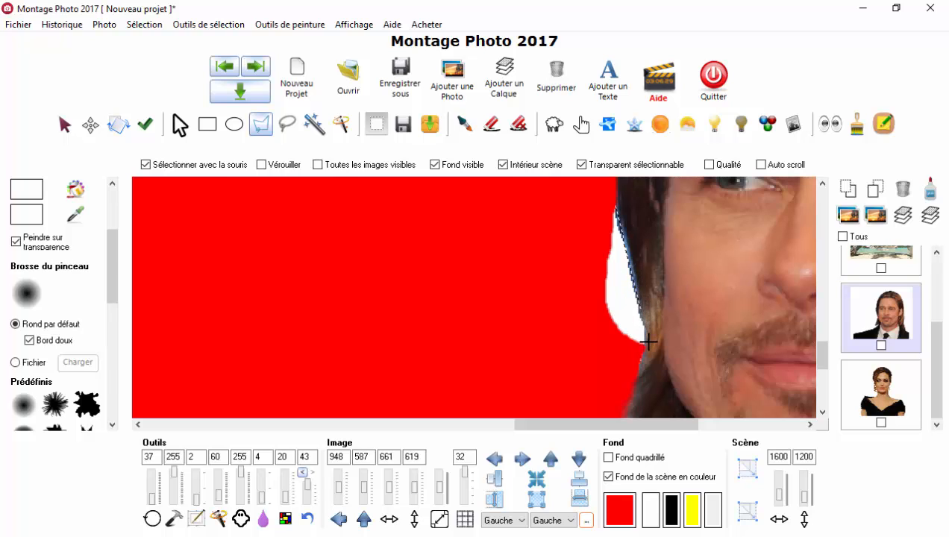
mouse_move(645, 349)
mouse_down()
mouse_move(595, 355)
mouse_move(501, 280)
mouse_move(597, 214)
mouse_up()
click(492, 124)
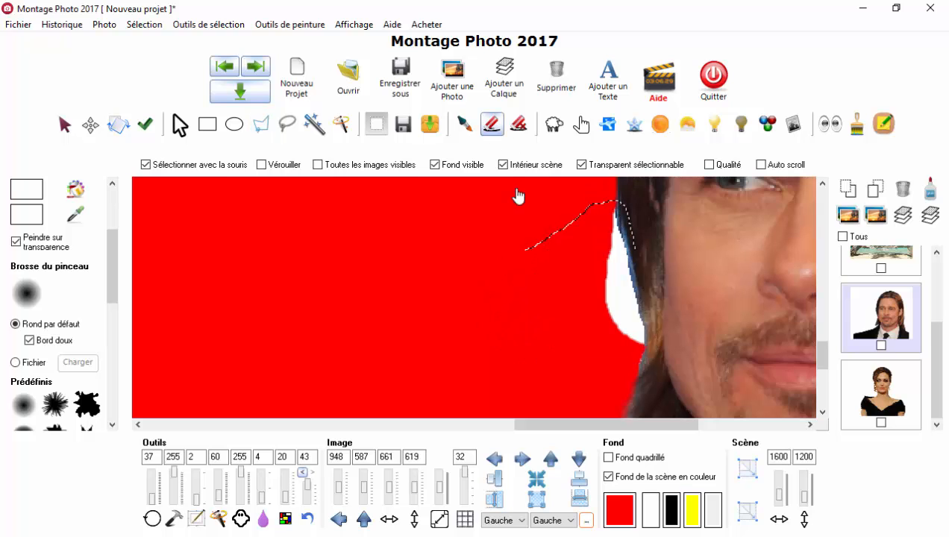
mouse_move(589, 256)
mouse_down()
mouse_move(604, 292)
mouse_move(639, 322)
mouse_move(612, 321)
mouse_up()
click(179, 128)
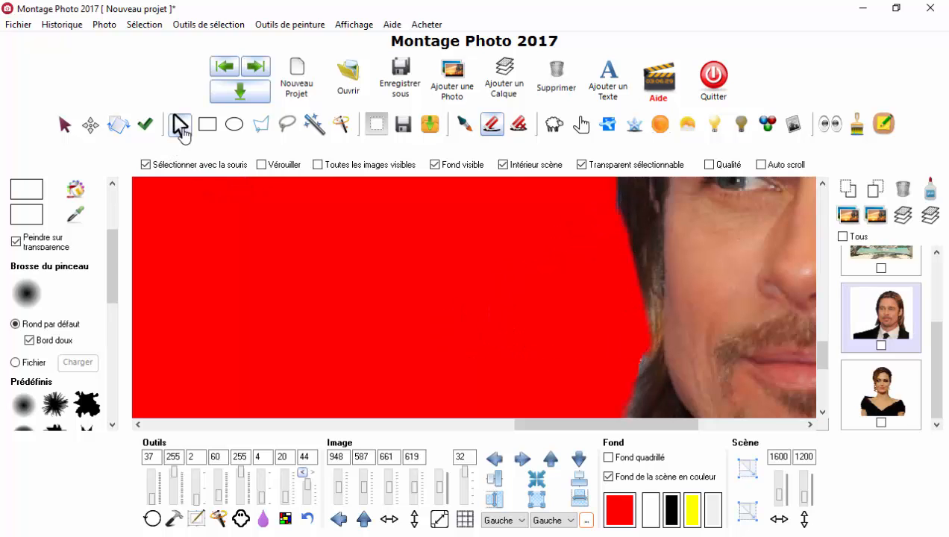
Step: Turn off the coloured scene background, leave the surrounding checkered background off, and display all the images of the montage again
click(92, 130)
scroll(629, 244, down, 5)
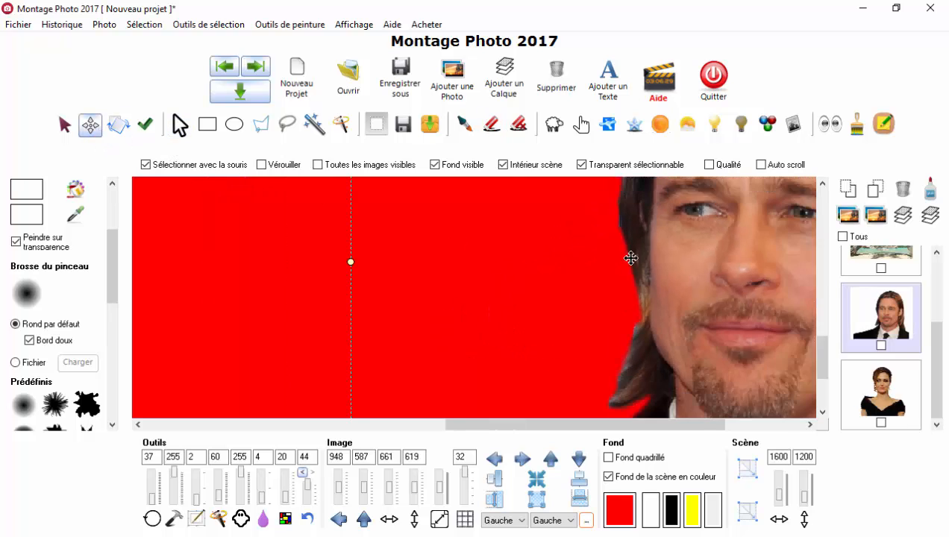
scroll(629, 245, down, 4)
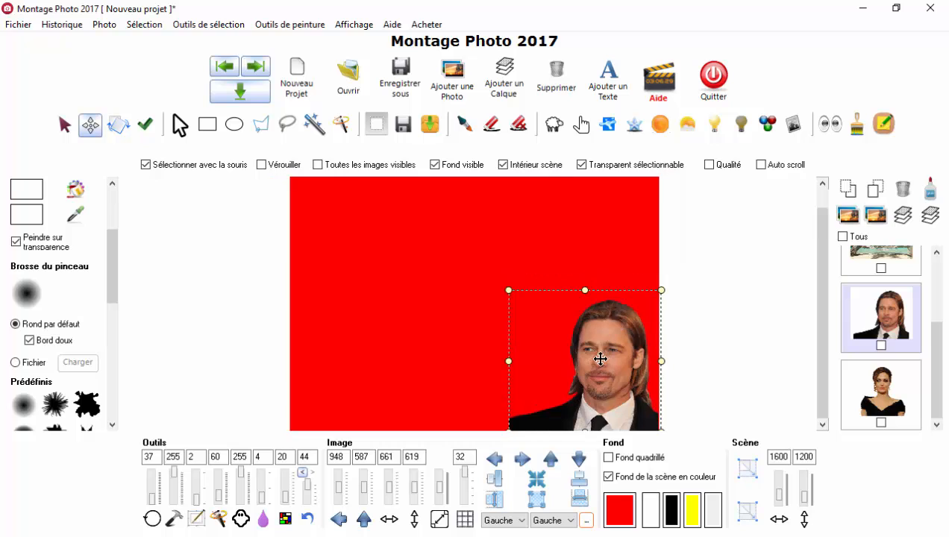
click(608, 458)
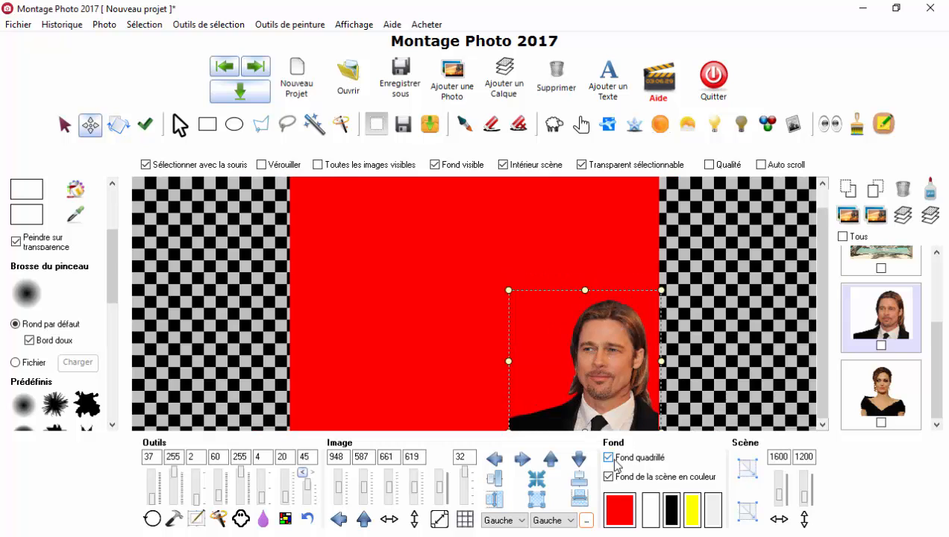
click(608, 477)
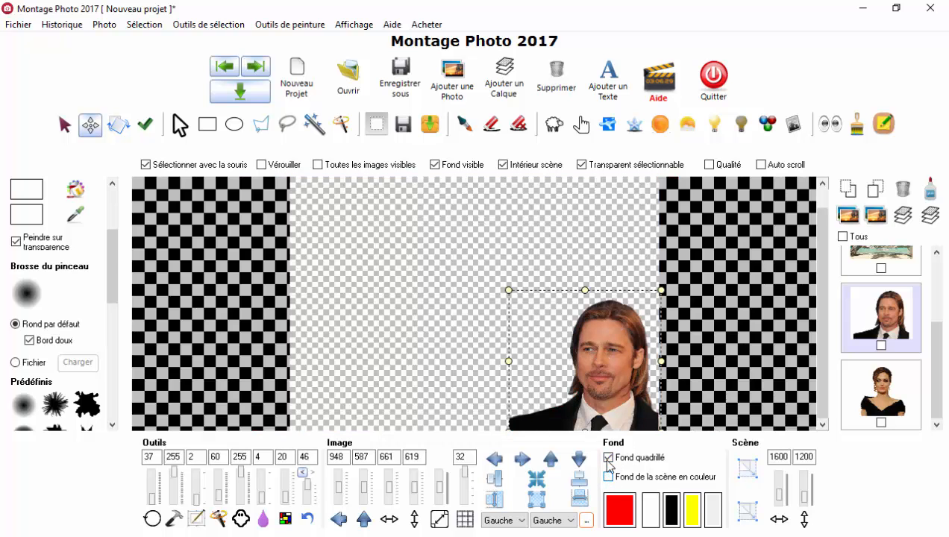
click(609, 457)
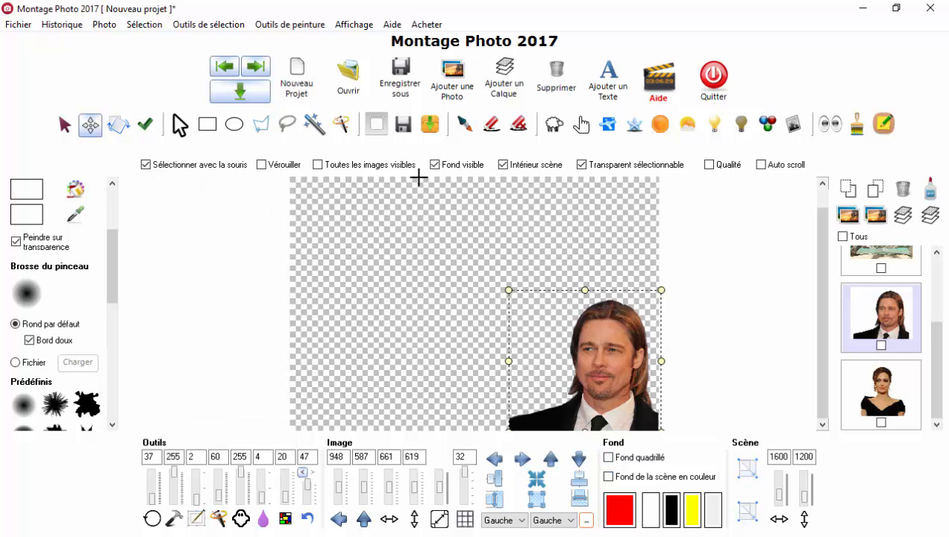
click(318, 165)
scroll(552, 318, up, 2)
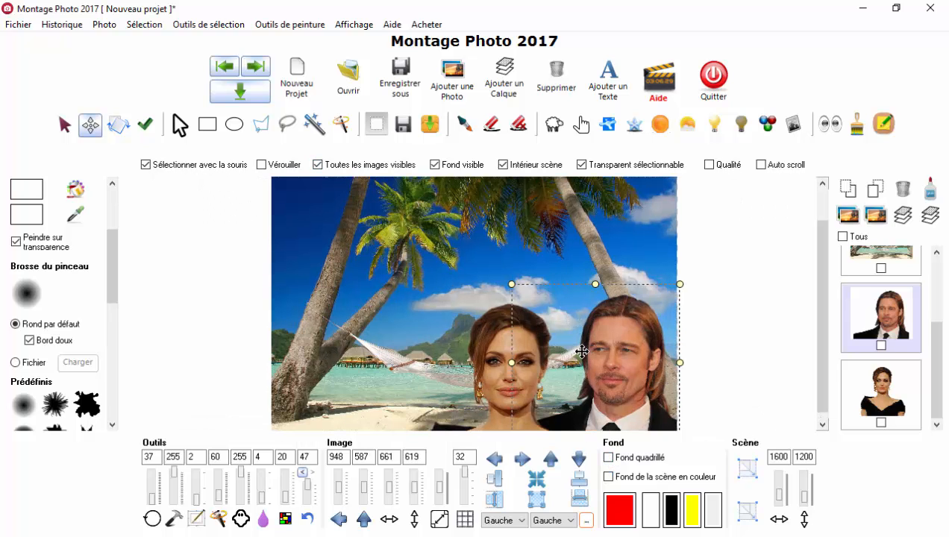
Step: Move the woman's portrait slightly closer to the man, to position 514, 607
scroll(648, 370, down, 2)
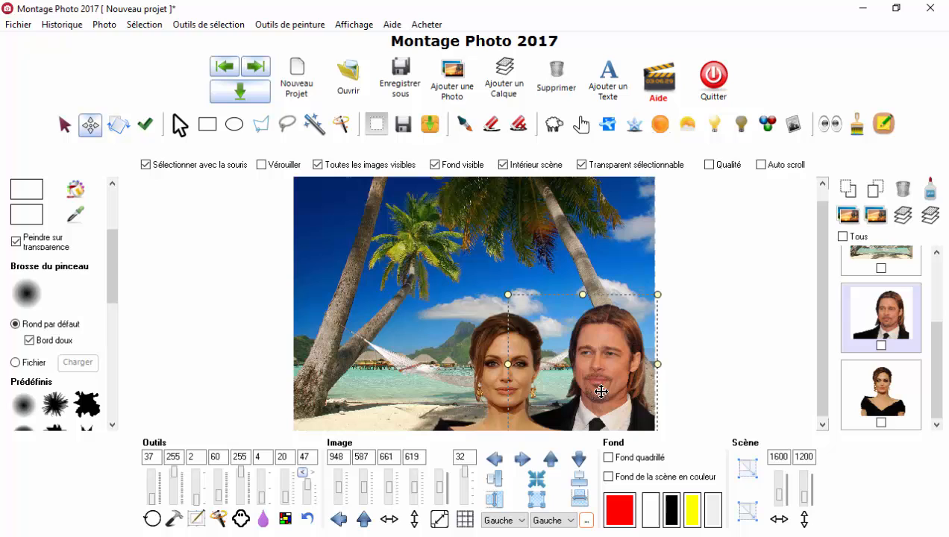
click(494, 379)
drag(494, 380, 506, 371)
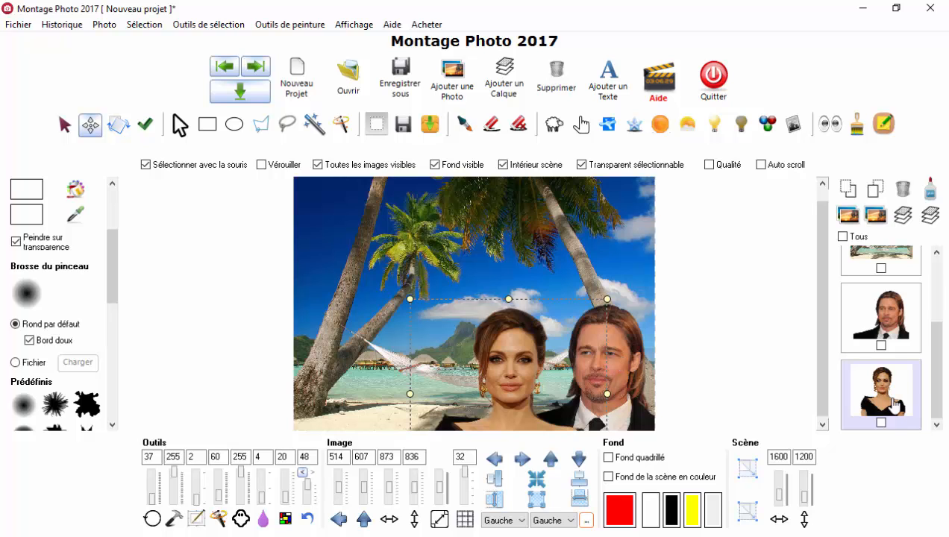
scroll(634, 375, up, 1)
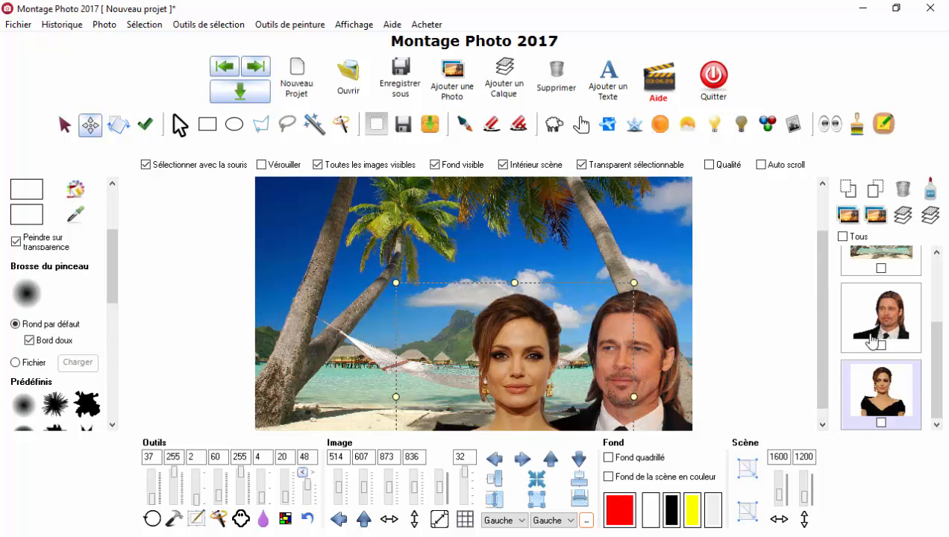
Step: Open the Teintes adjustment for the man's portrait and compare the montage in the red, green and blue channels
click(668, 352)
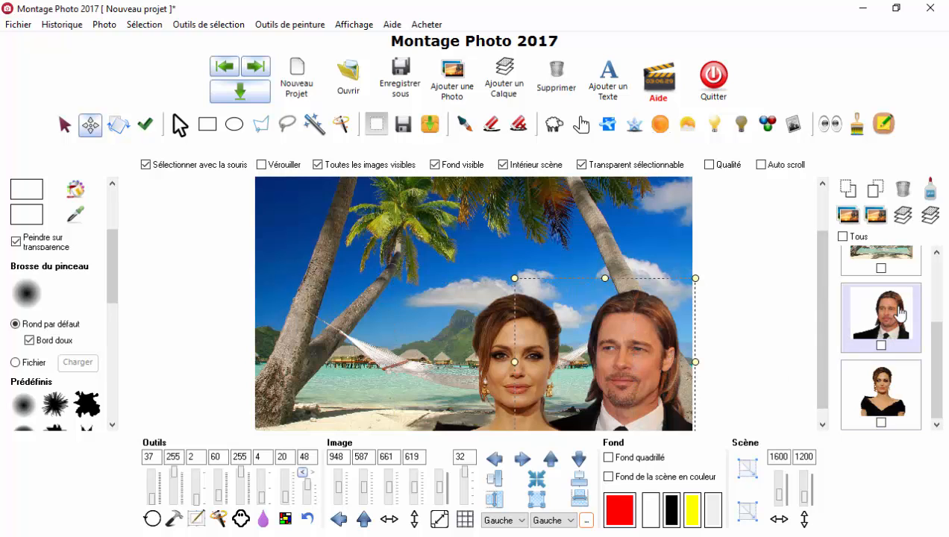
click(106, 27)
click(137, 247)
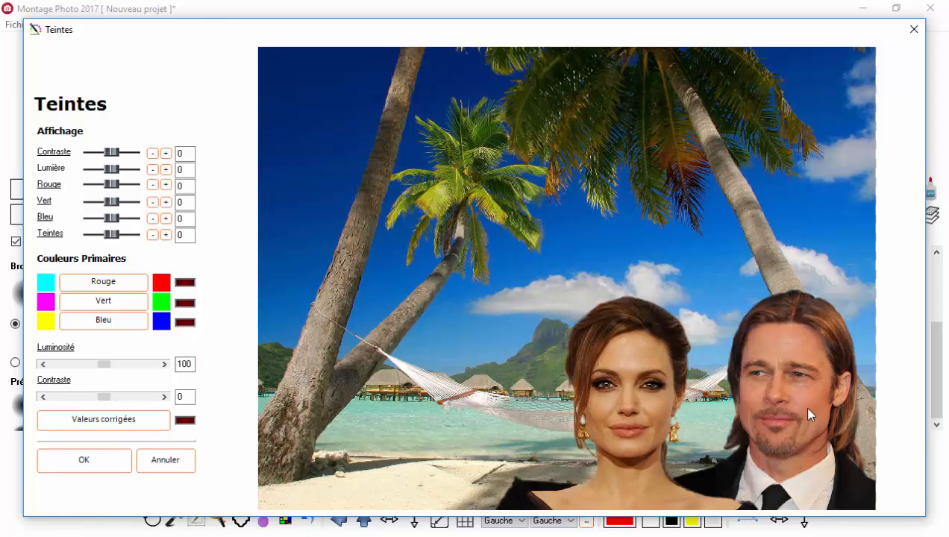
click(117, 302)
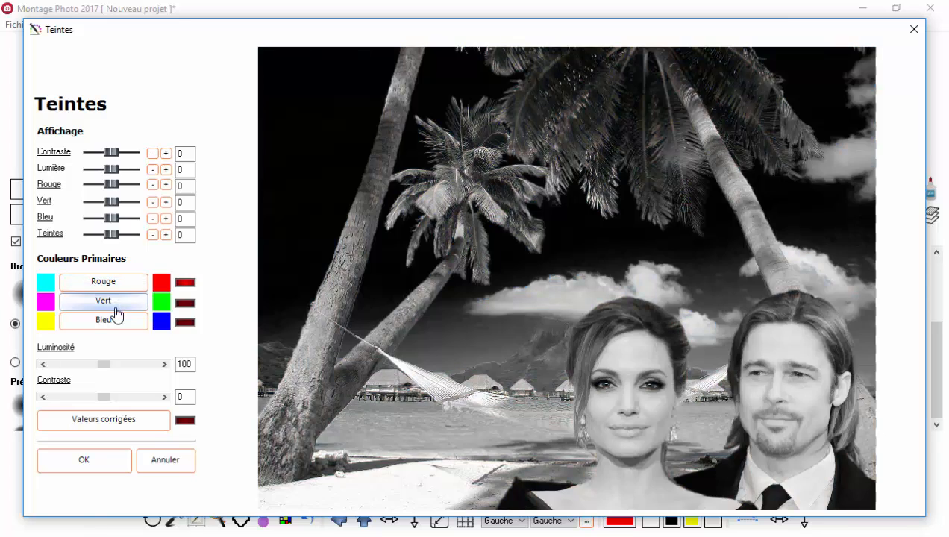
click(112, 321)
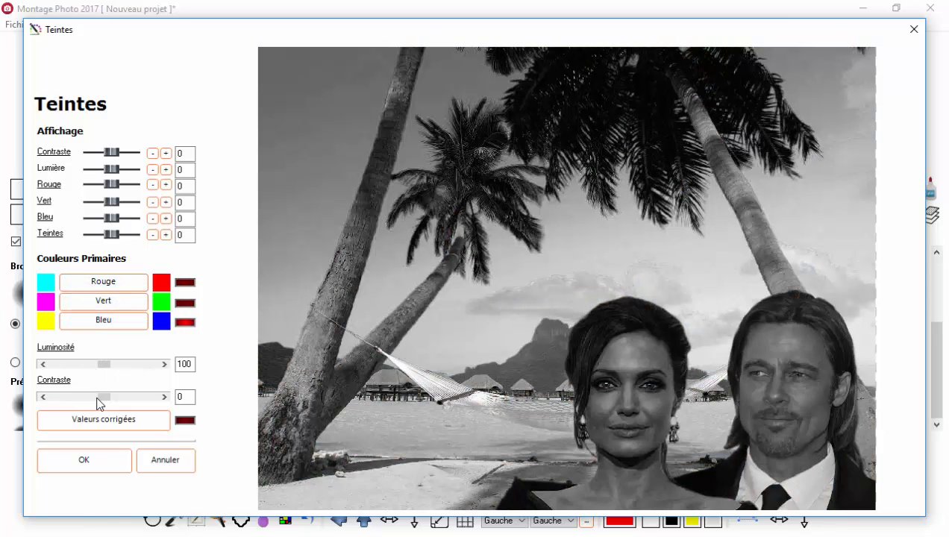
click(111, 288)
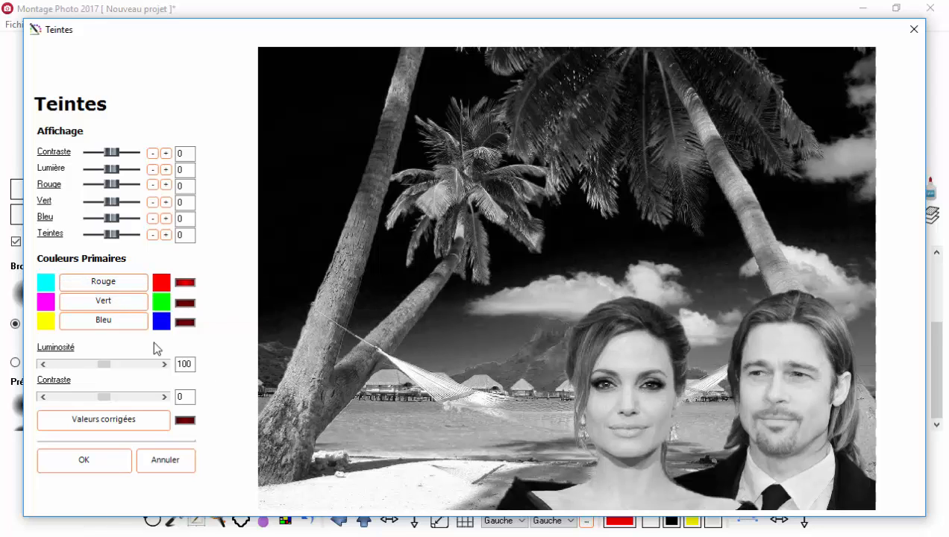
click(117, 304)
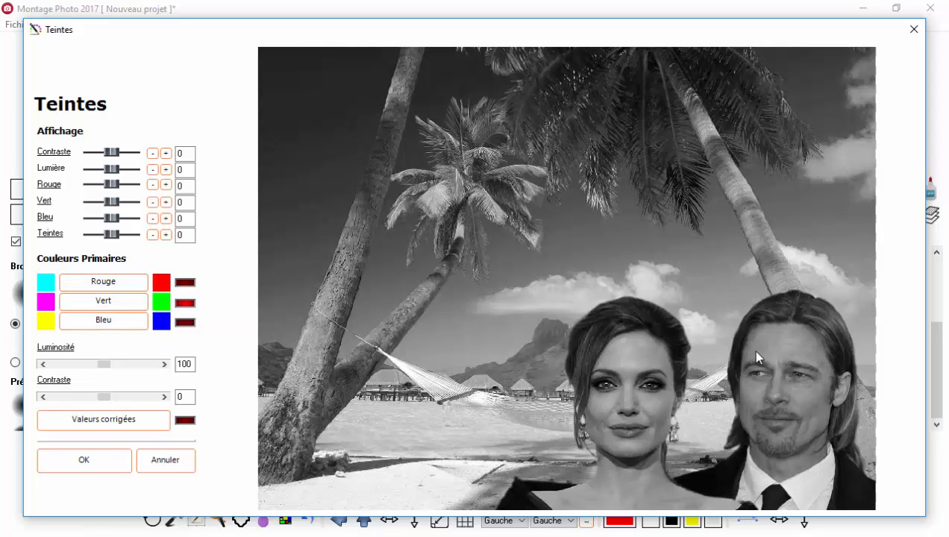
Step: Set the Luminosité to 110 for both the green and the blue channels
click(164, 364)
click(164, 364)
click(164, 364)
text(110)
key(Tab)
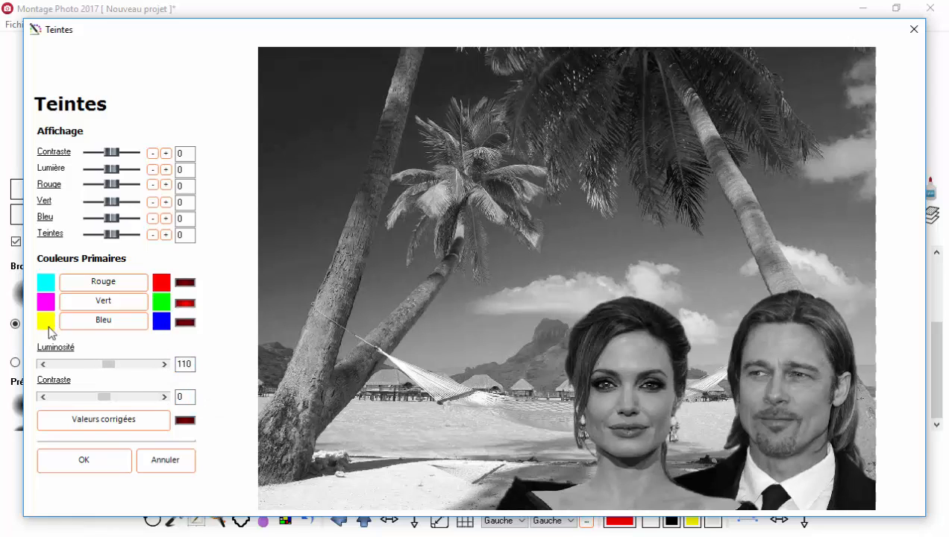
click(98, 323)
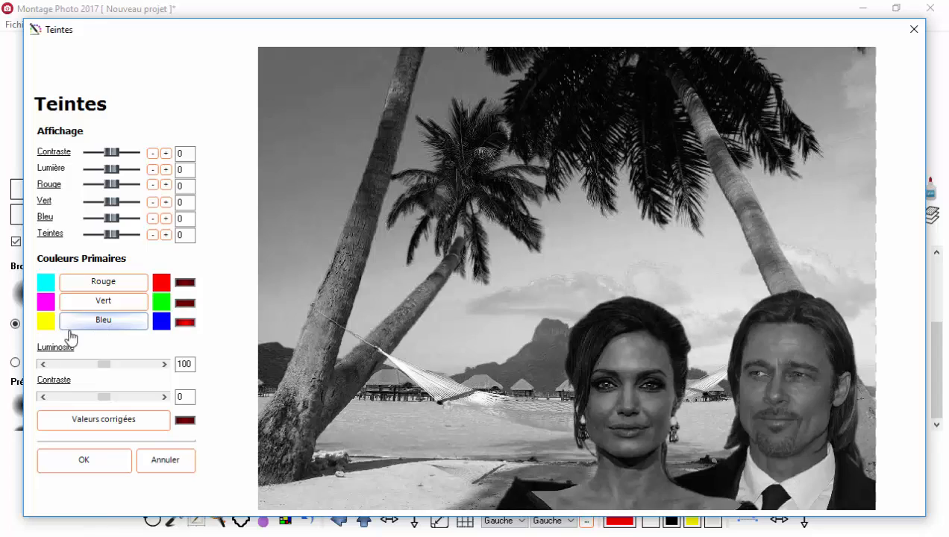
double_click(182, 365)
key(Tab)
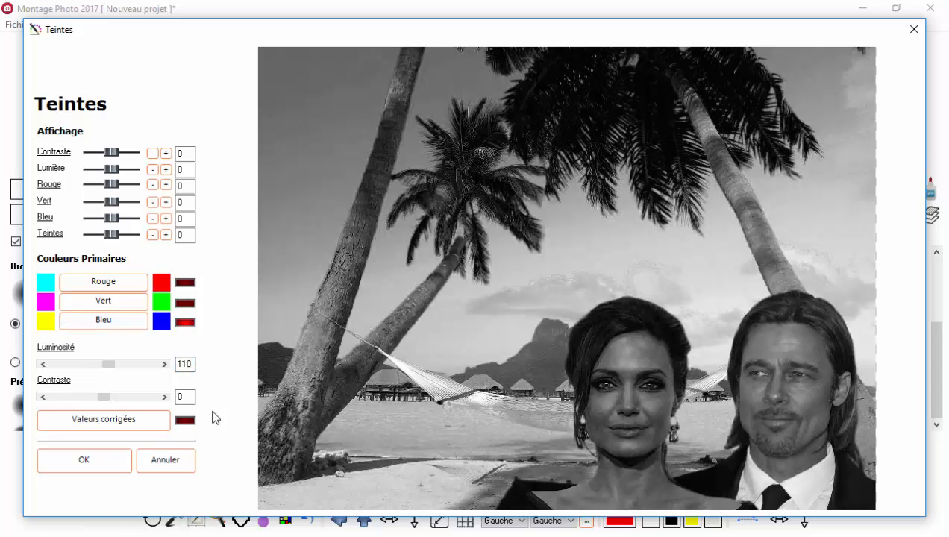
Step: Display the corrected values, set the Contraste to 10, and apply the colour correction to the man's portrait
click(139, 431)
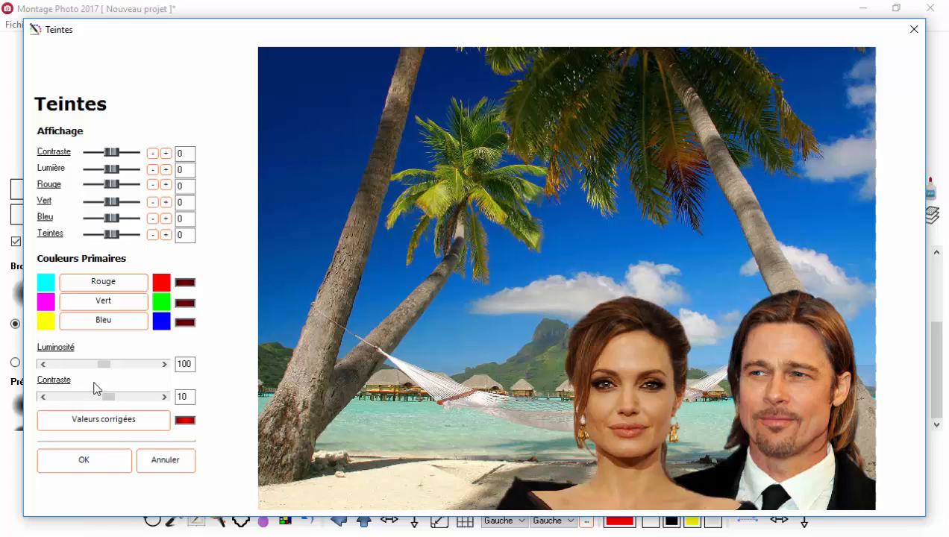
click(83, 460)
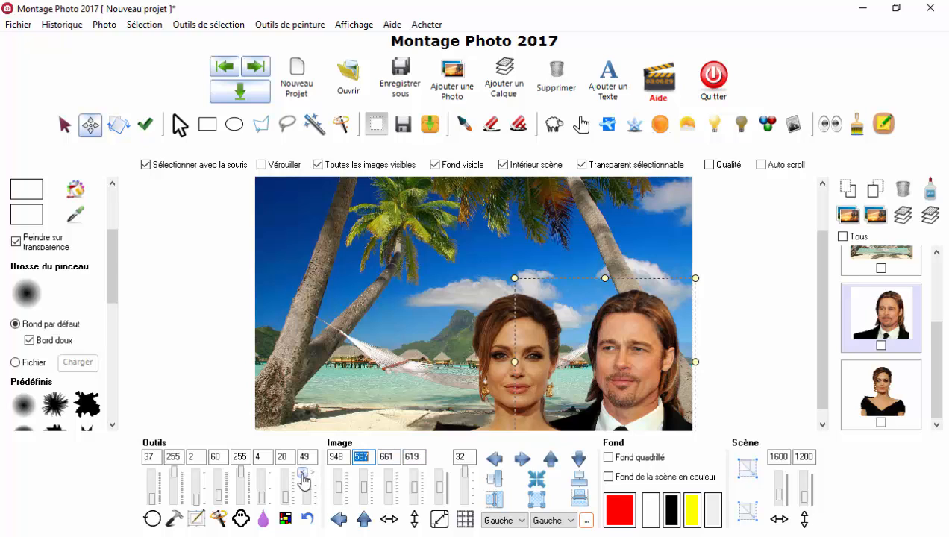
Step: Undo and redo the colour correction to compare the man's portrait before and after, and examine the whole montage
click(300, 473)
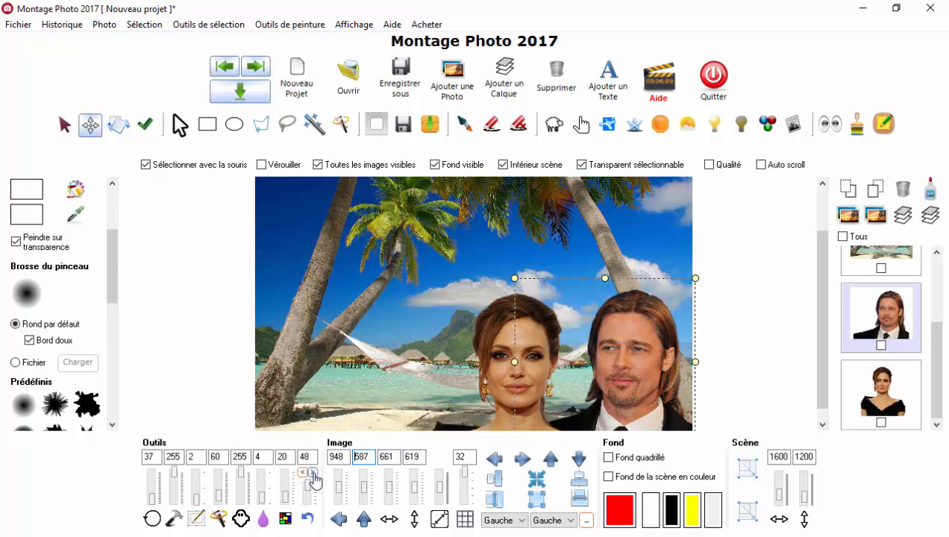
click(312, 473)
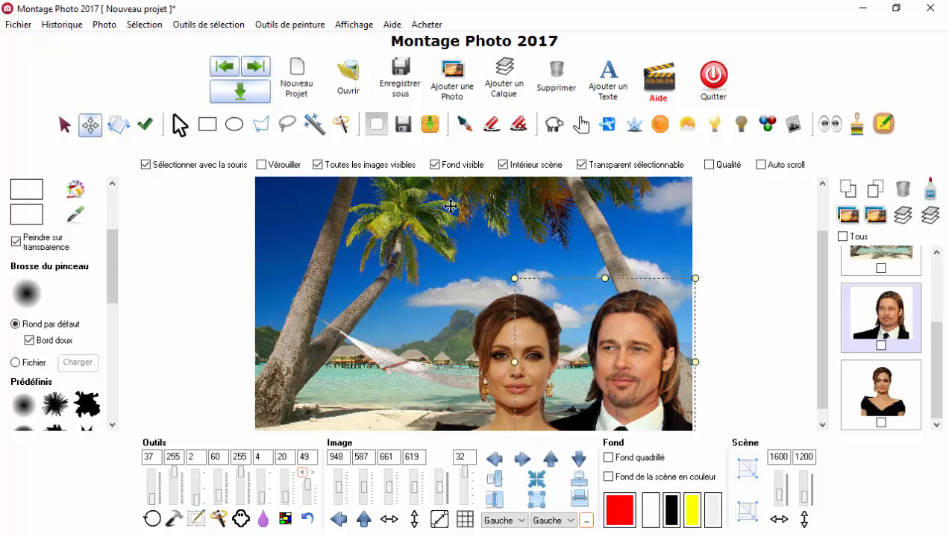
scroll(576, 227, up, 3)
scroll(574, 217, down, 5)
scroll(573, 217, down, 2)
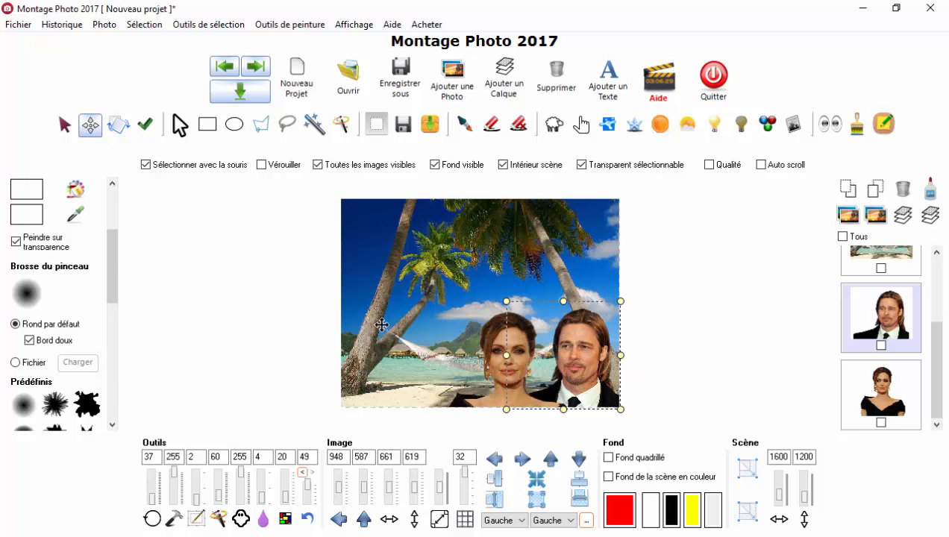
Step: Save the whole scene as an image named Photo in folder 01, reviewing the available image formats and keeping the Tous type
click(408, 91)
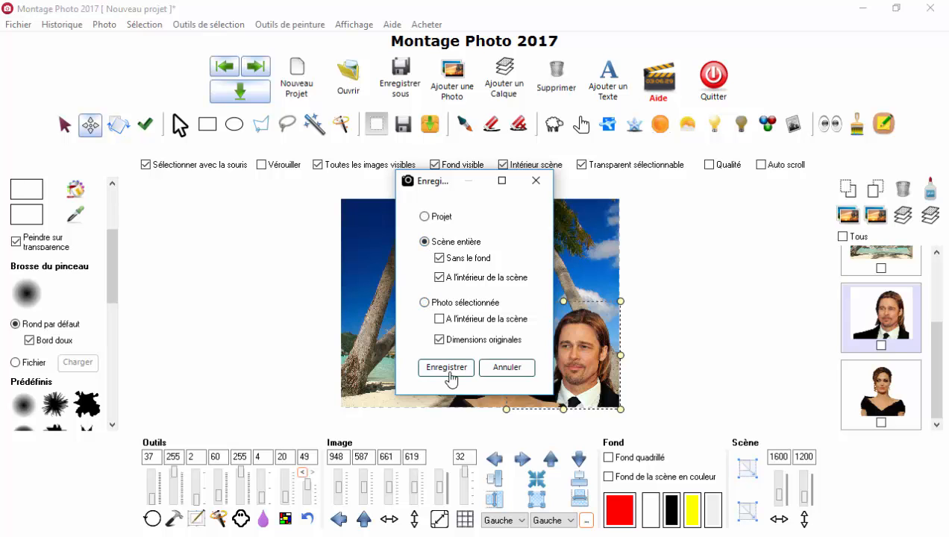
click(447, 368)
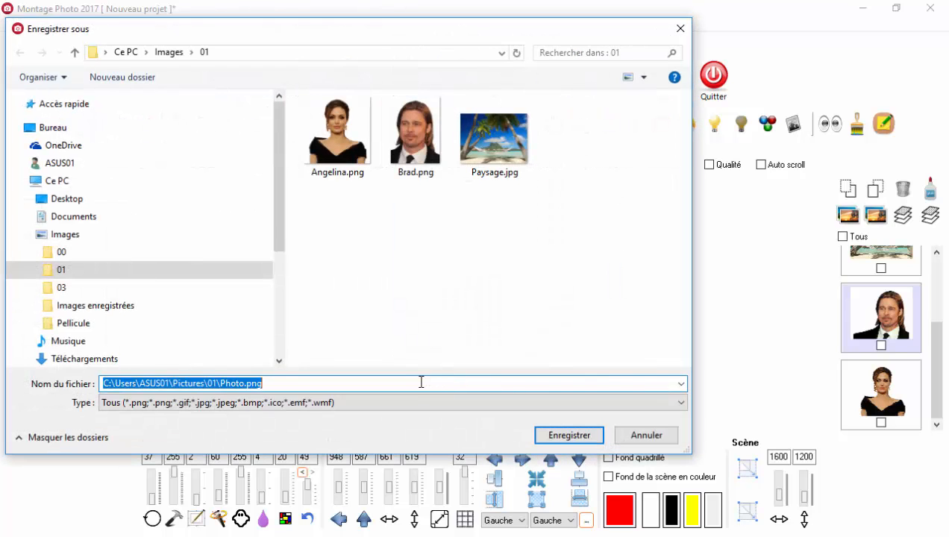
text(Photo)
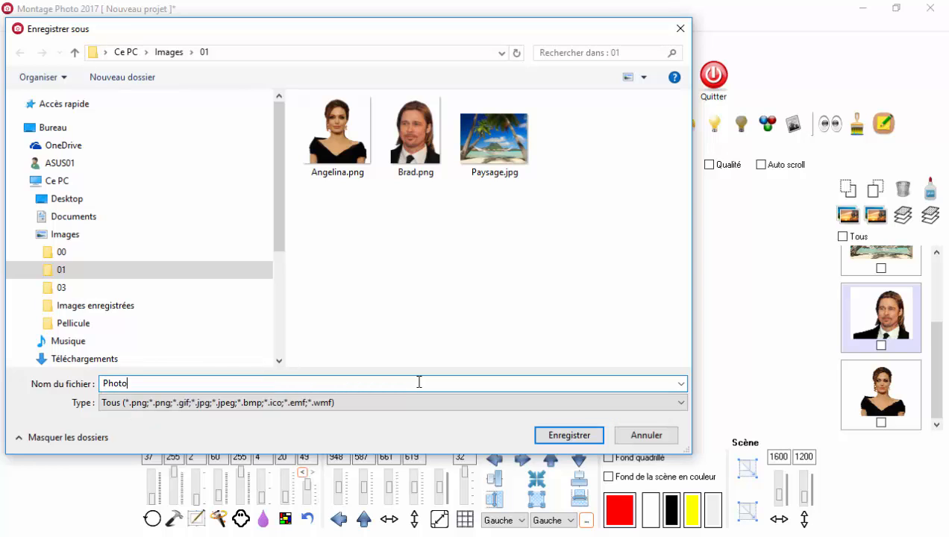
click(412, 403)
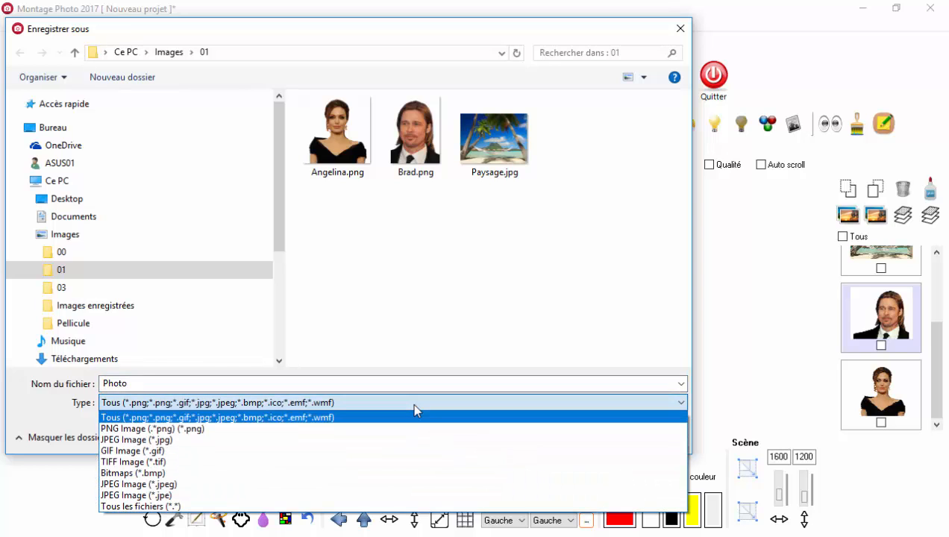
click(414, 405)
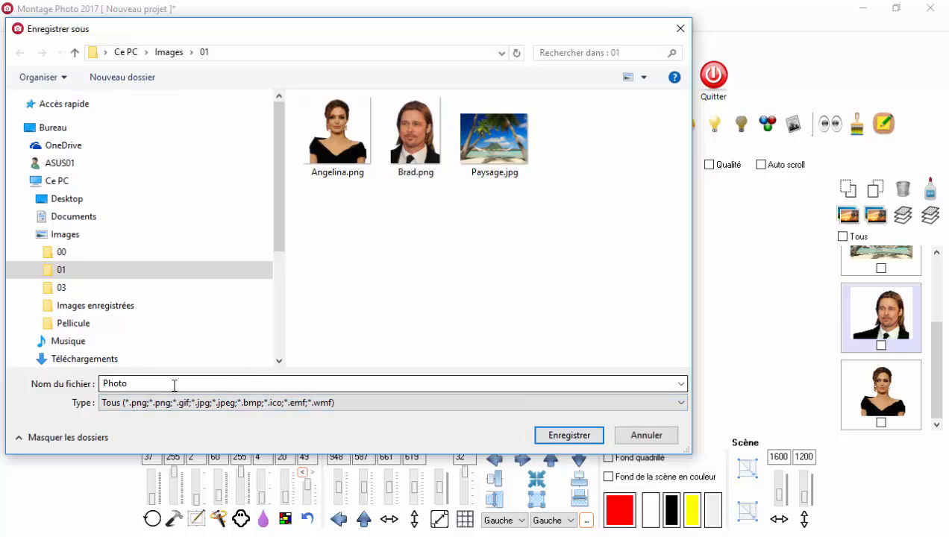
click(349, 400)
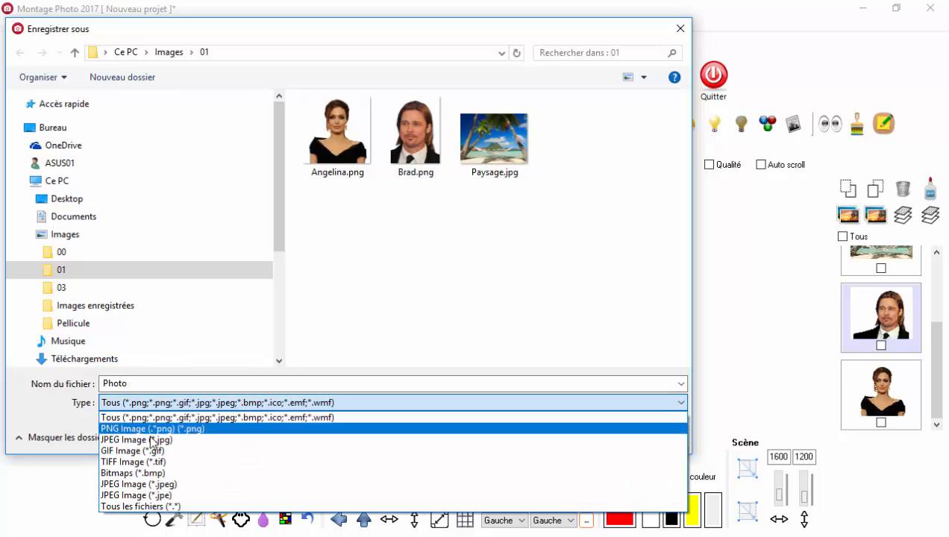
click(407, 386)
click(356, 405)
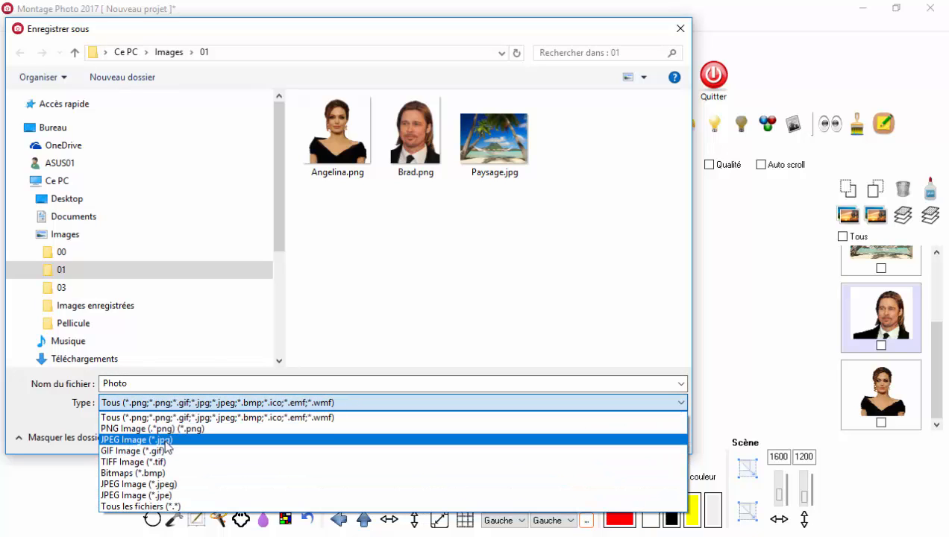
click(444, 353)
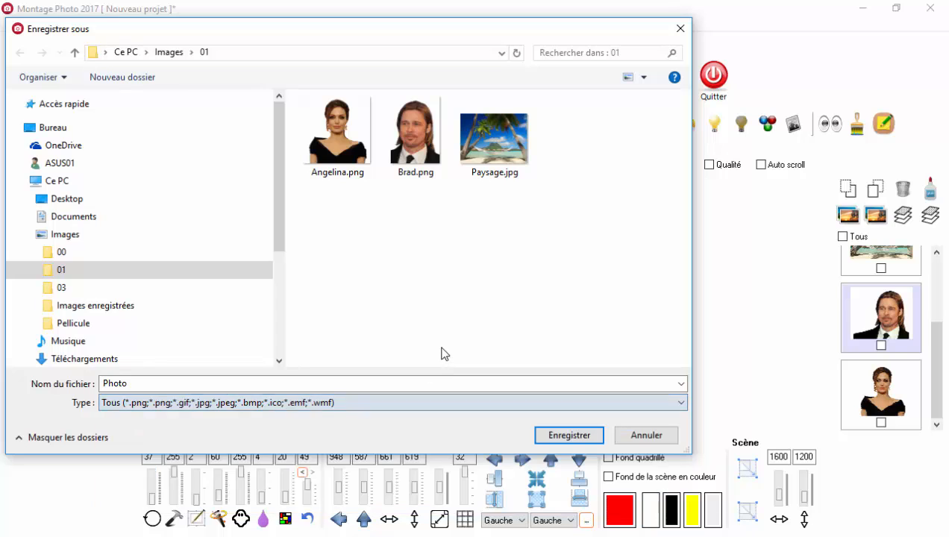
click(570, 435)
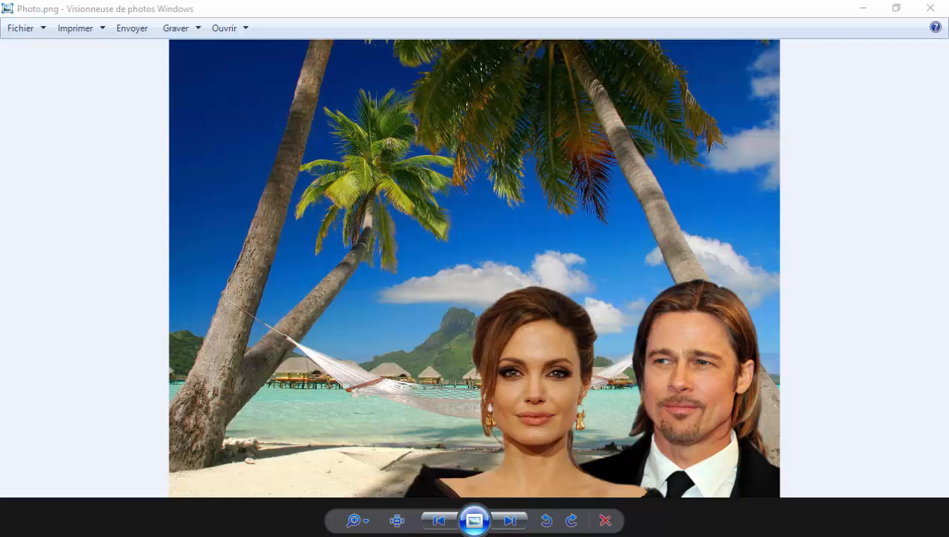
Step: Return to Montage Photo 2017, select the man's portrait and try to lighten his forehead with the lightening brush
click(473, 535)
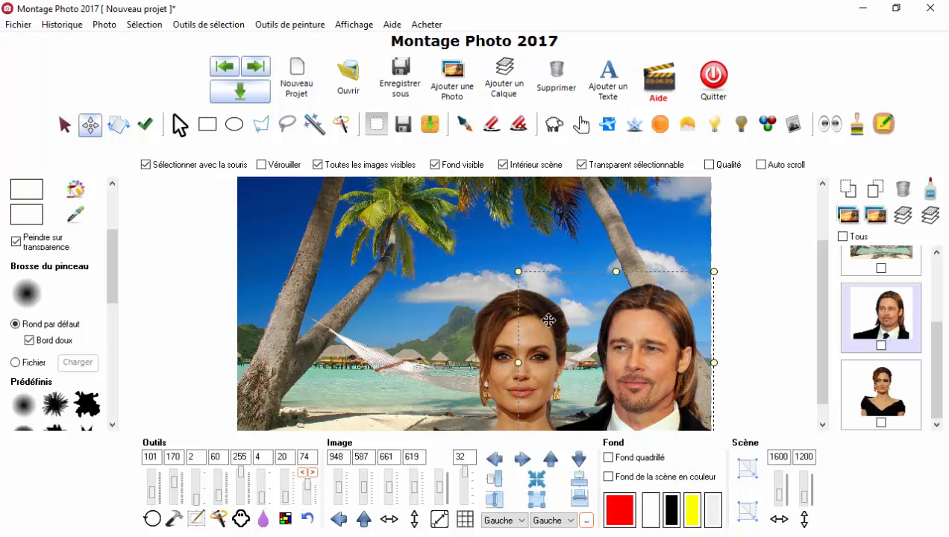
scroll(633, 358, up, 1)
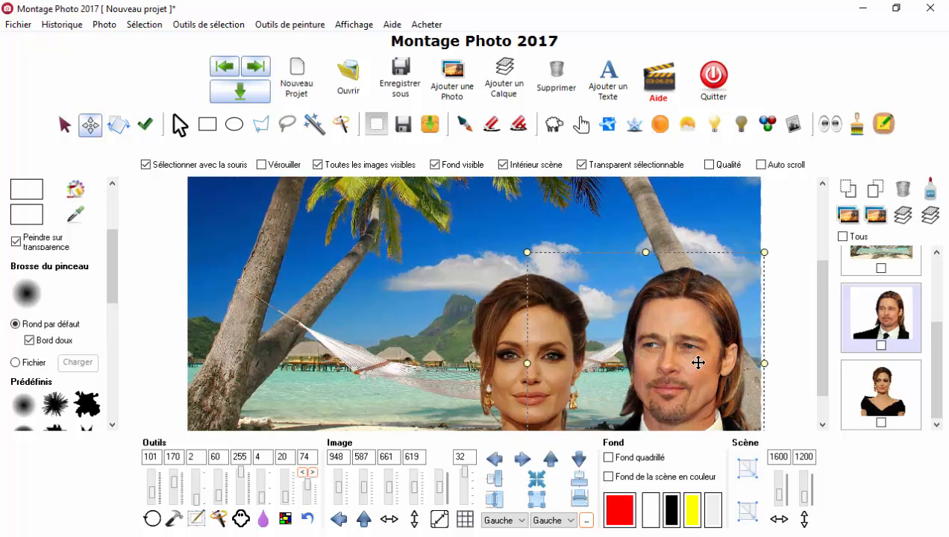
click(877, 307)
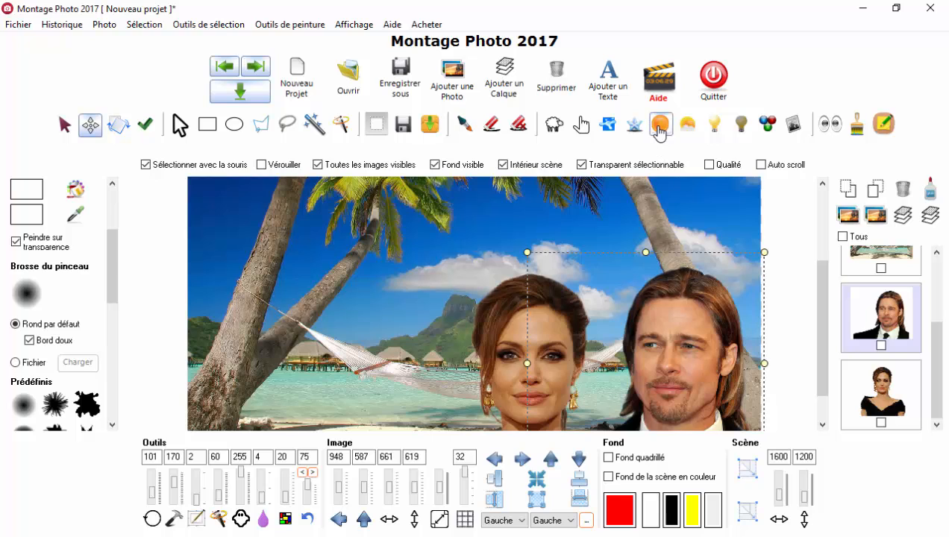
click(659, 129)
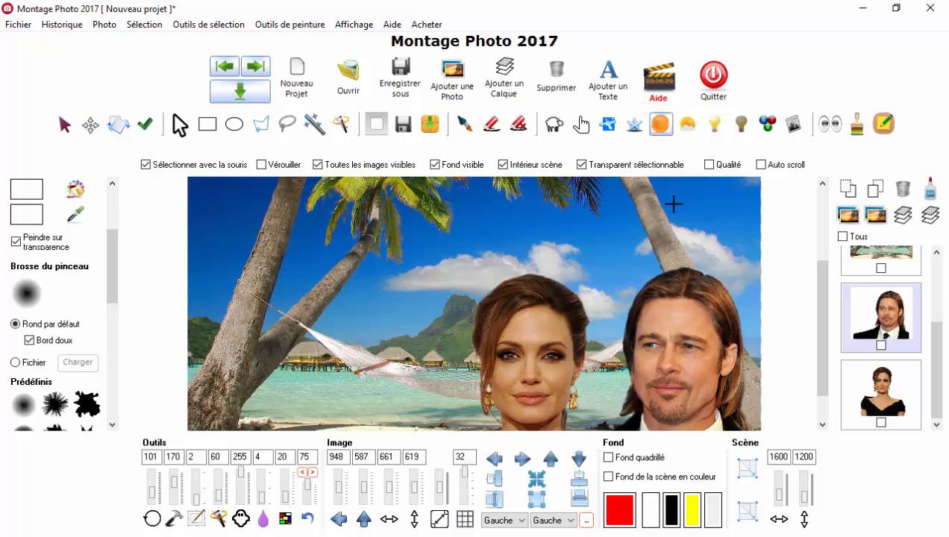
click(659, 321)
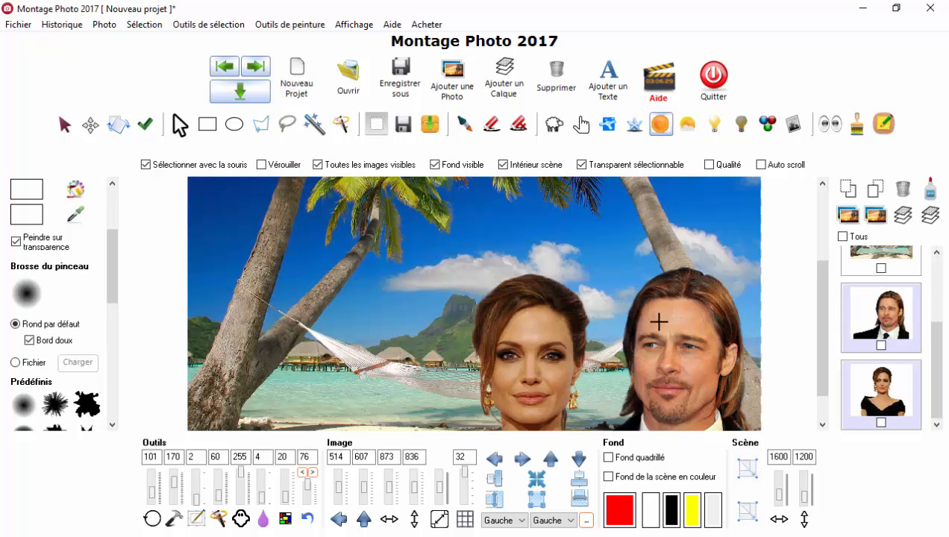
mouse_move(659, 322)
mouse_down()
mouse_move(643, 349)
mouse_move(652, 334)
mouse_move(668, 361)
mouse_move(681, 333)
mouse_up()
Step: Reselect only the man's portrait and turn off Sélectionner avec la souris
click(90, 127)
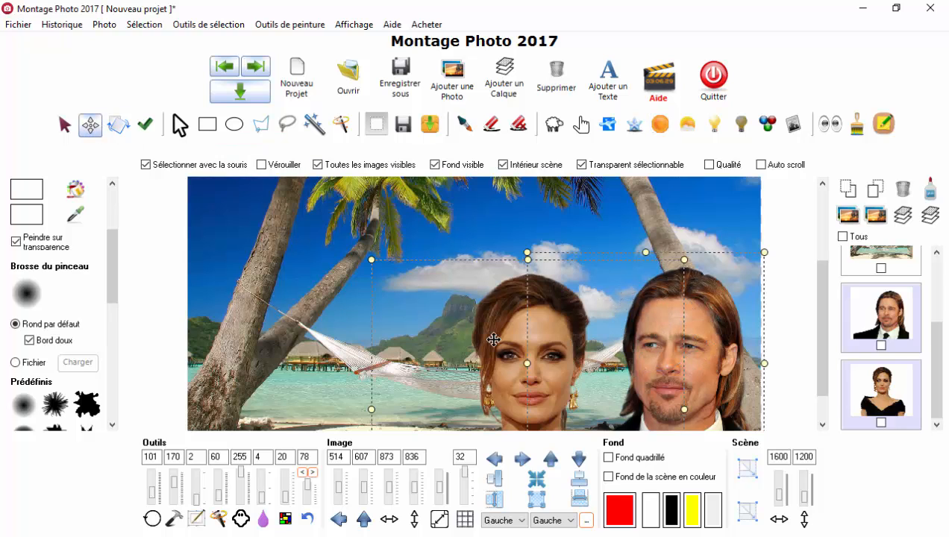
click(654, 223)
click(513, 323)
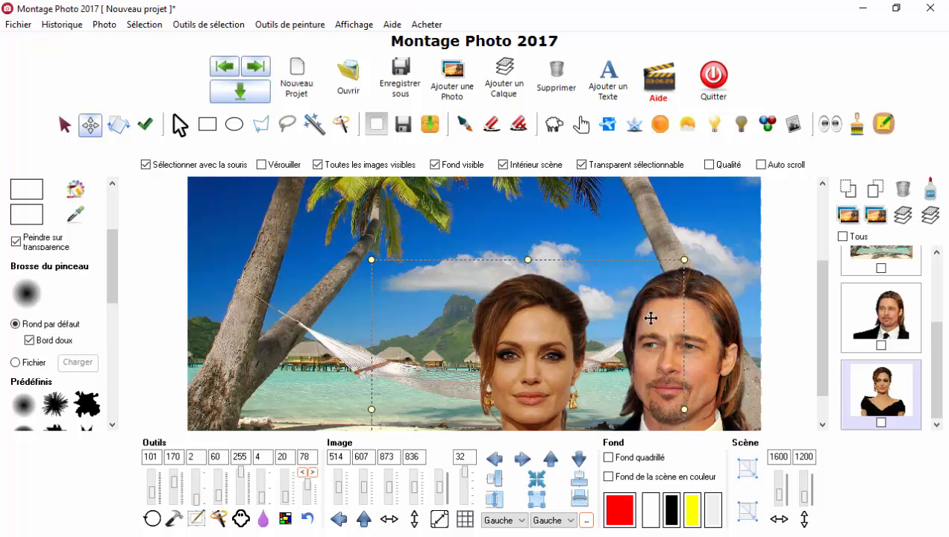
click(698, 323)
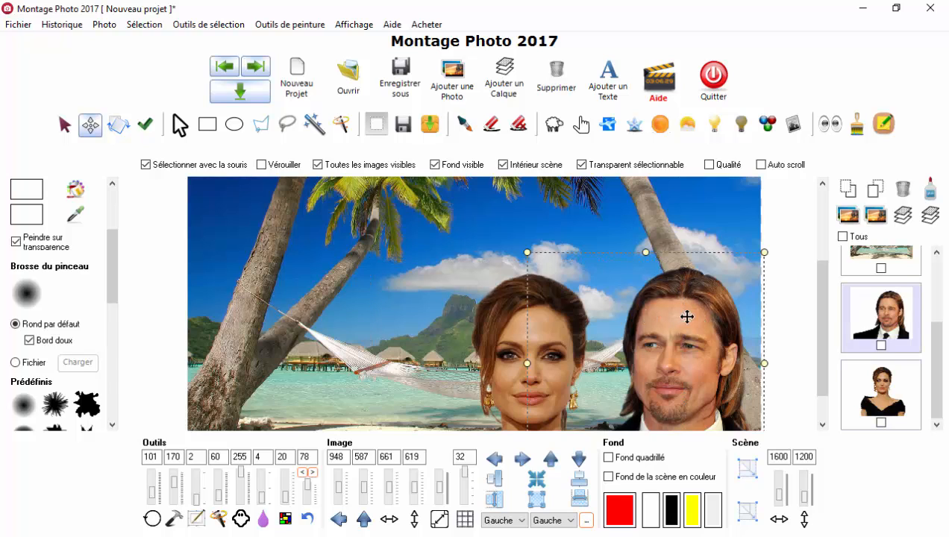
click(147, 166)
Step: Apply the lightening brush to the man's forehead, examine the effect up close and undo it
click(660, 124)
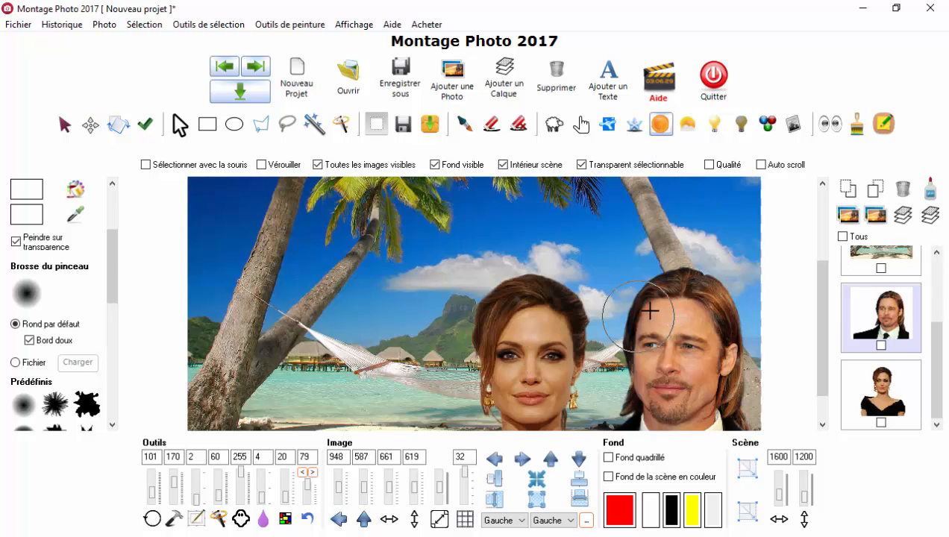
click(660, 316)
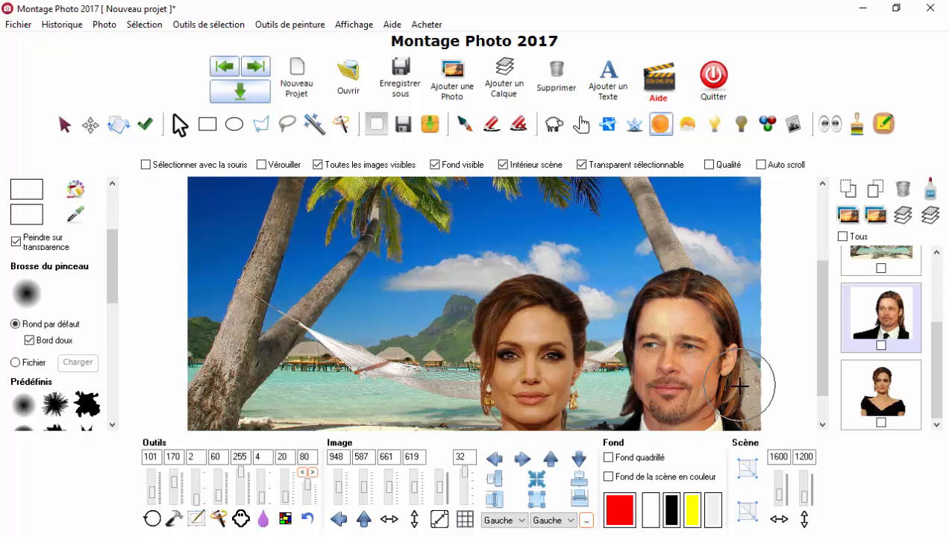
scroll(692, 380, up, 2)
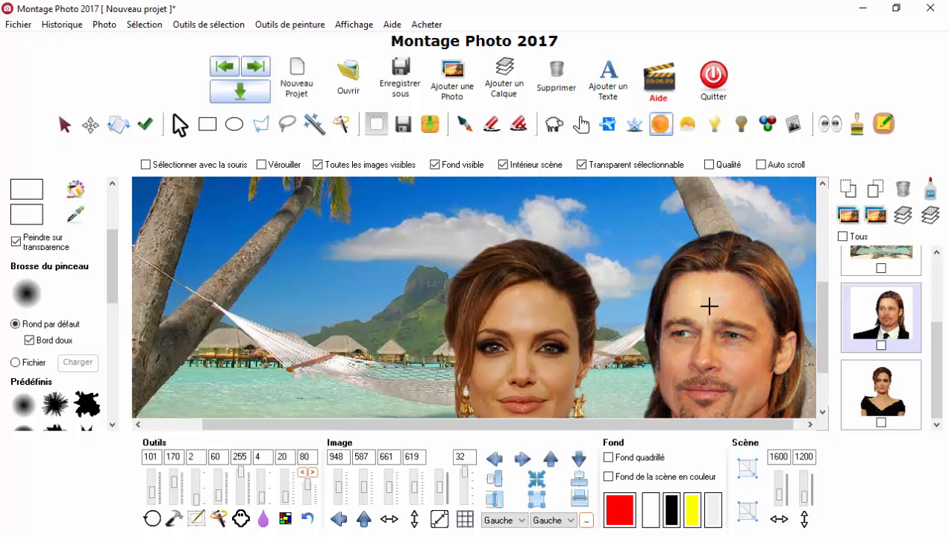
scroll(751, 311, down, 2)
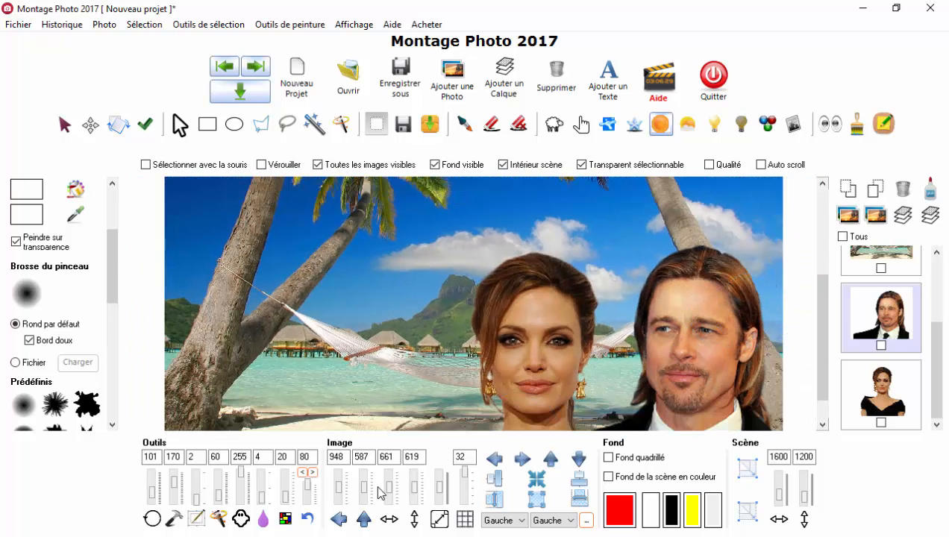
click(303, 472)
Step: Set the lightening brush's strength to 130 and brighten the man's forehead
click(173, 457)
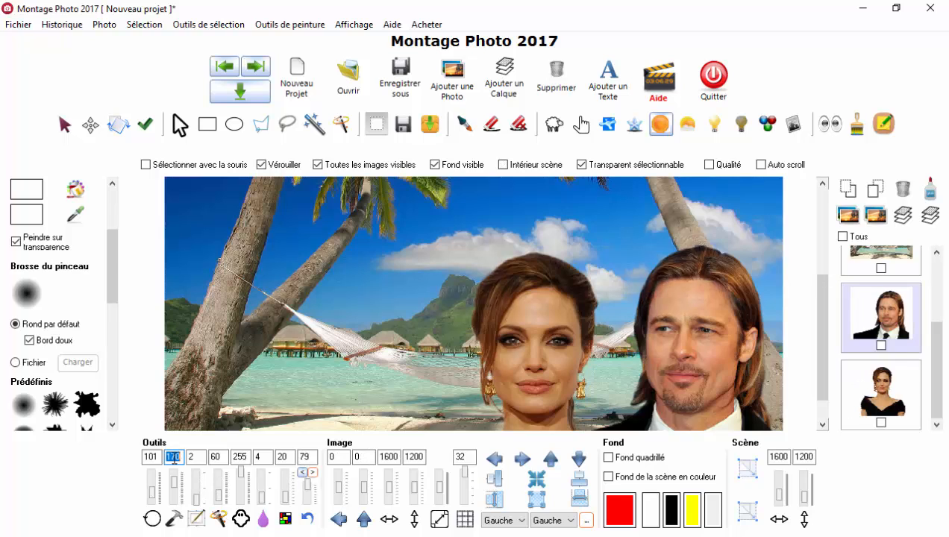
key(Tab)
click(176, 460)
text(130)
click(668, 300)
Step: Set the lightening brush's size to 120 and brighten the man's forehead and chin
click(150, 457)
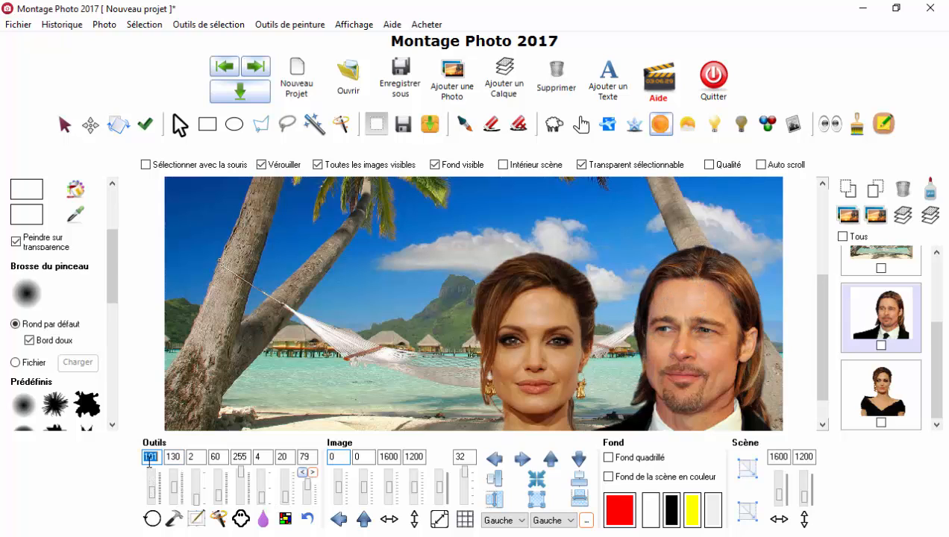
click(678, 296)
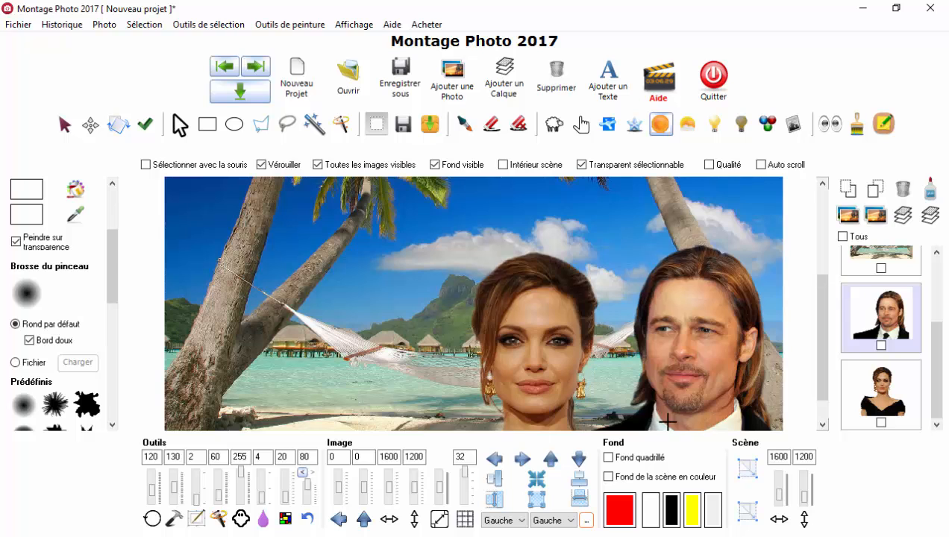
click(685, 401)
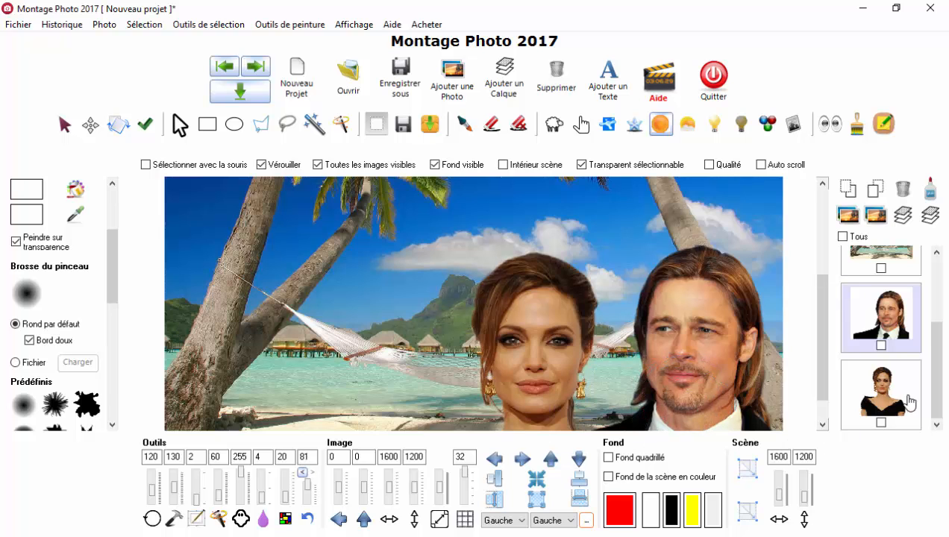
scroll(633, 382, down, 3)
scroll(638, 407, up, 4)
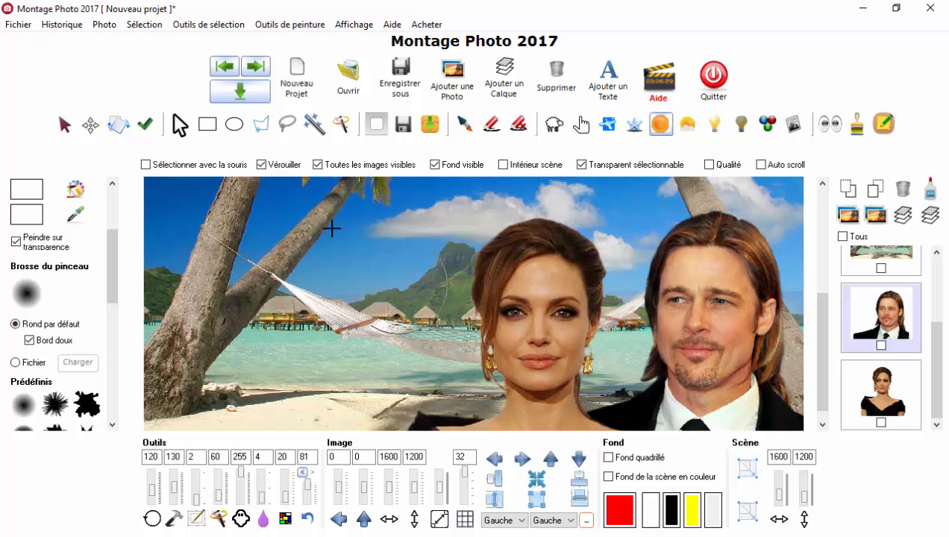
Step: Save the whole scene as Photo2.png in folder 01 and compare it with the previously saved image in the photo viewer
click(405, 88)
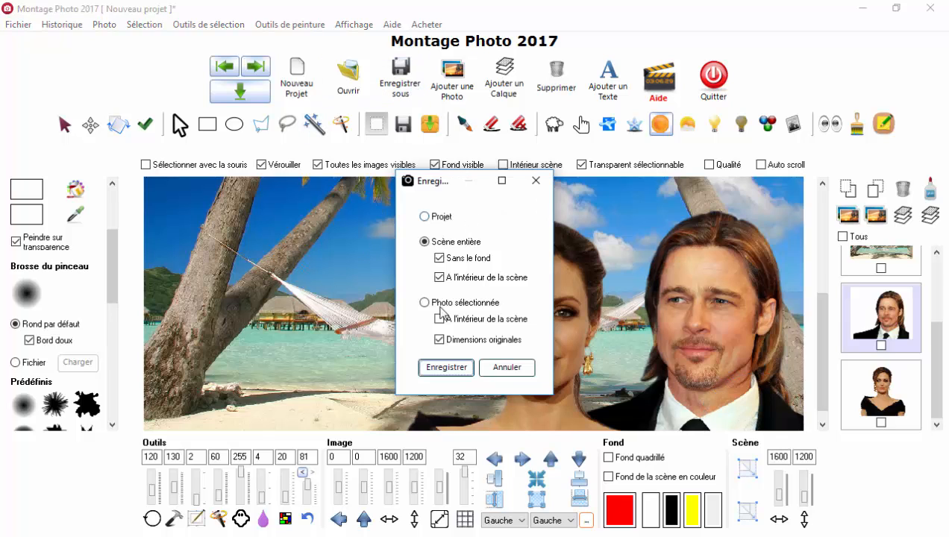
click(445, 366)
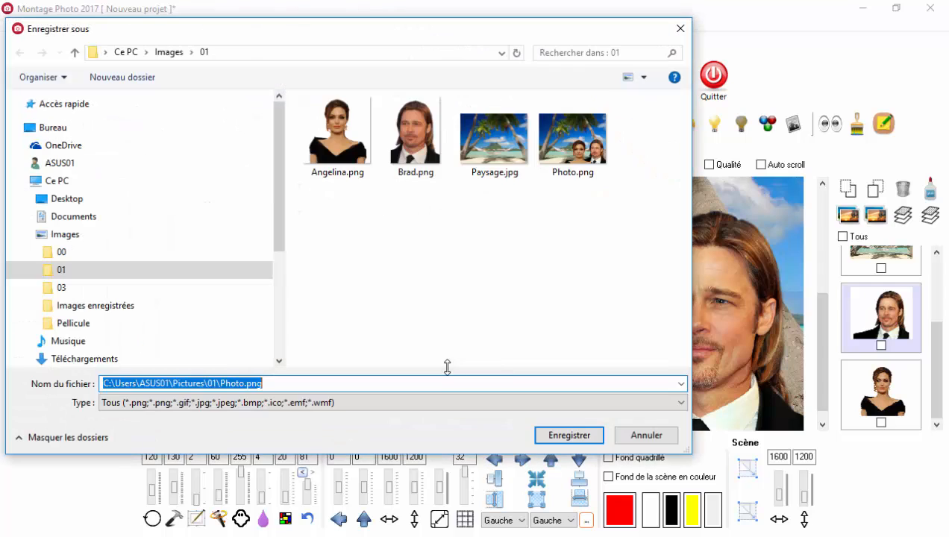
click(548, 182)
double_click(126, 384)
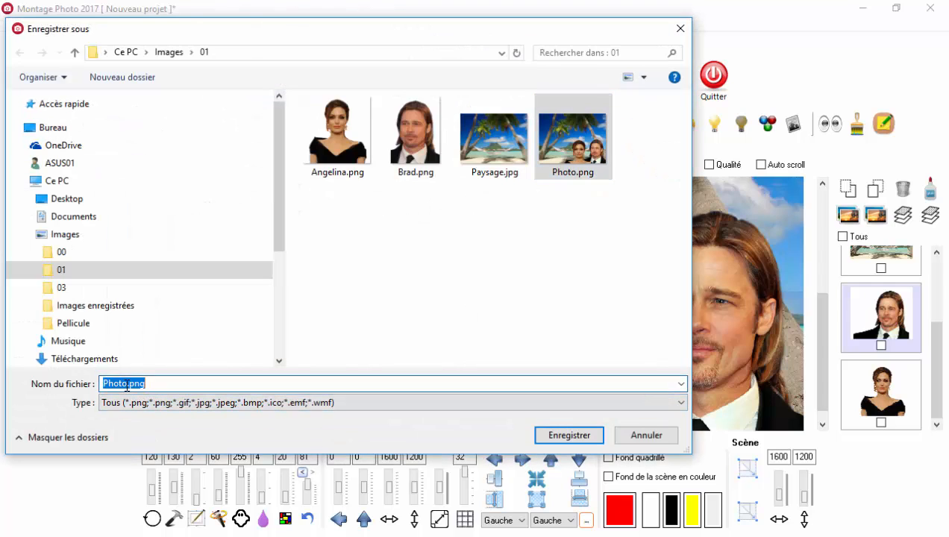
click(126, 384)
text(2)
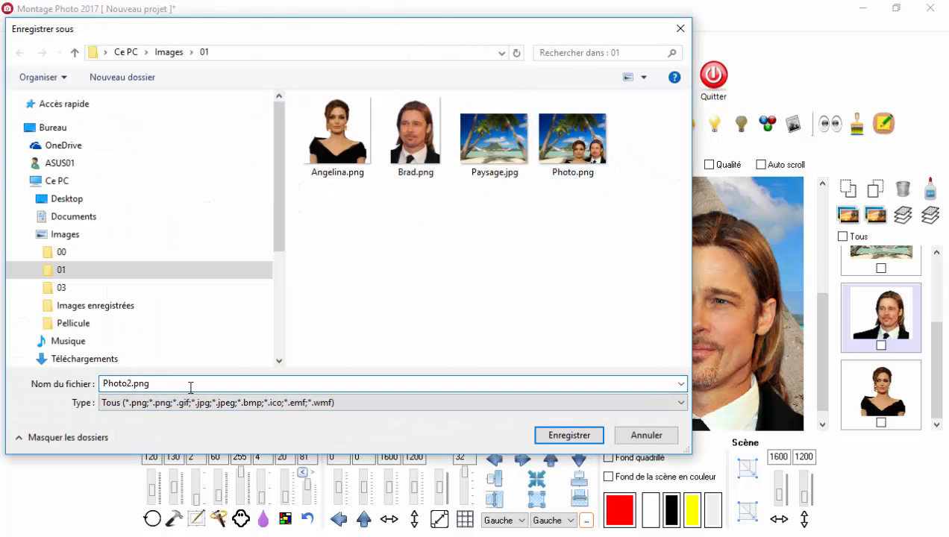
key(Return)
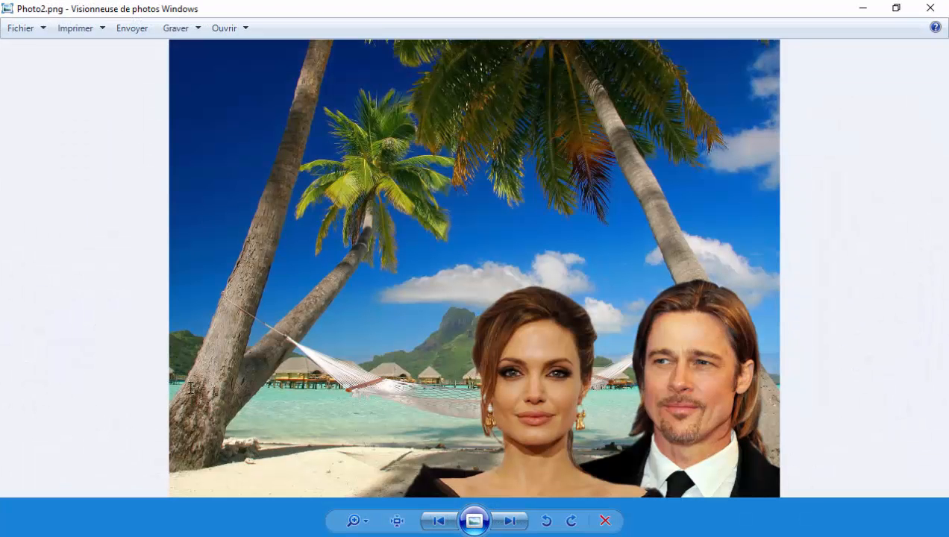
key(Left)
key(Right)
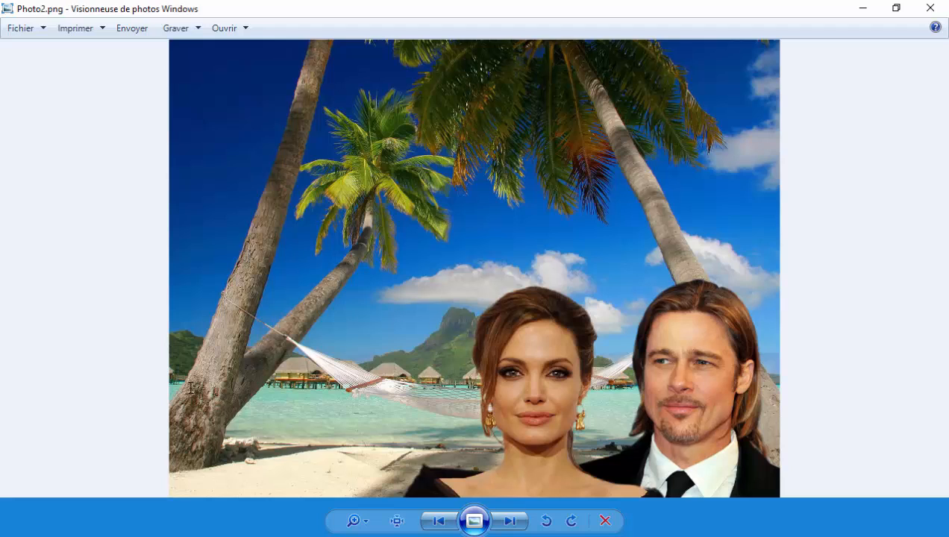